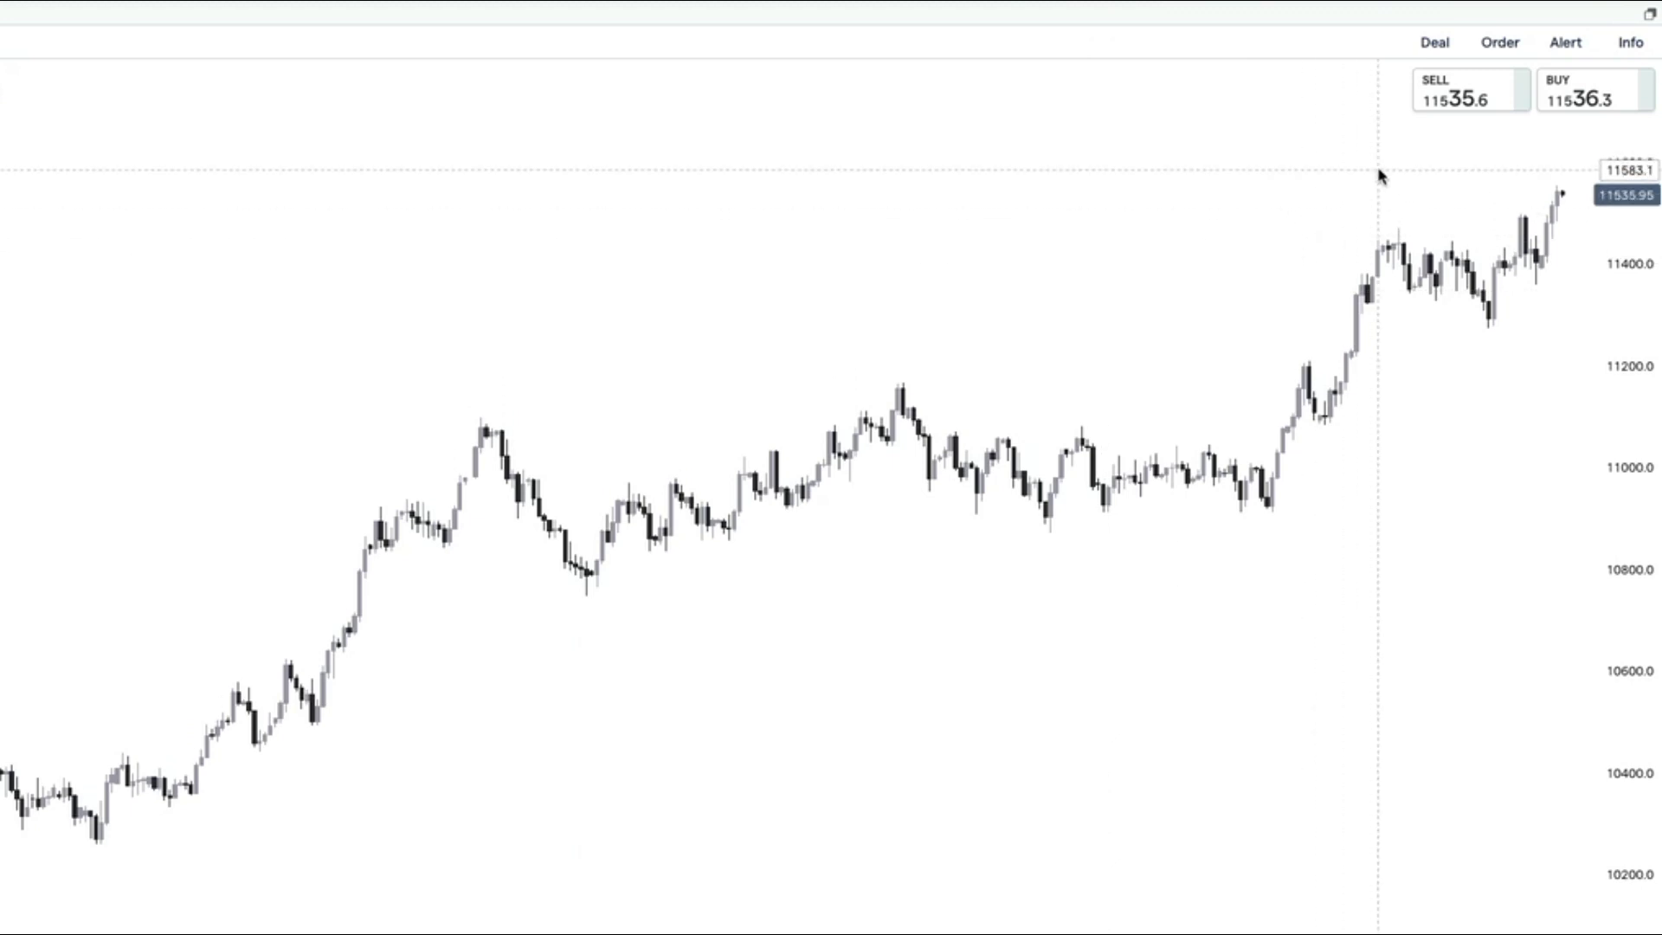
Open the index deal ticket and choose Buy, showing a £722.20 margin and +1.9 position
click(1427, 48)
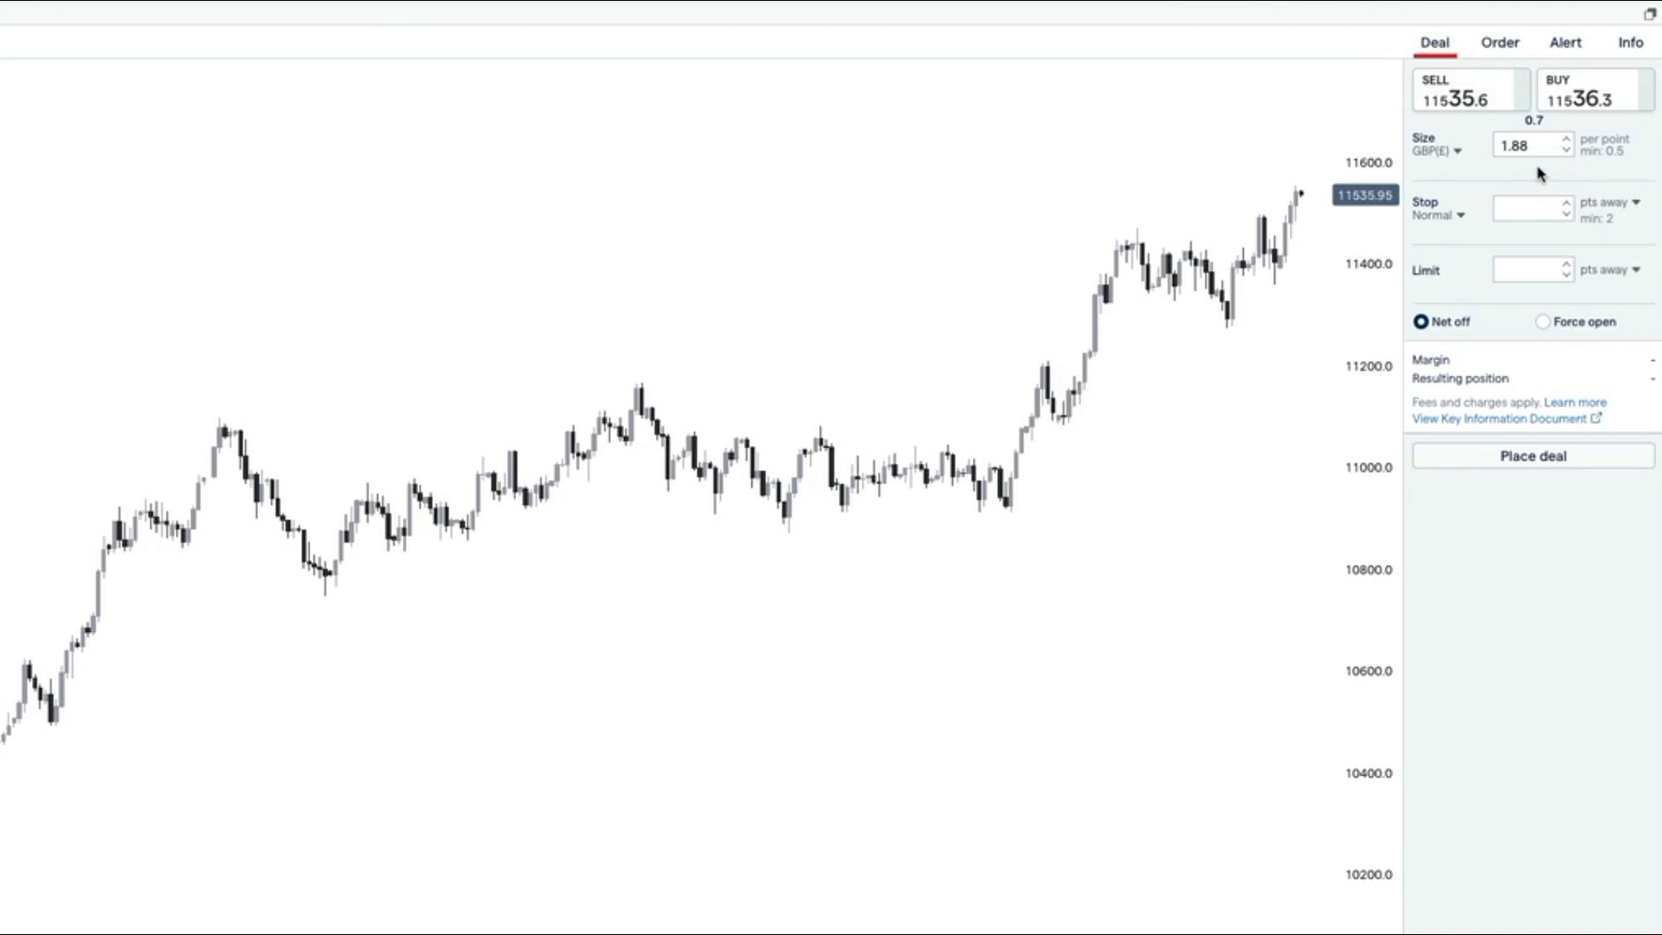
drag(1238, 295, 1201, 299)
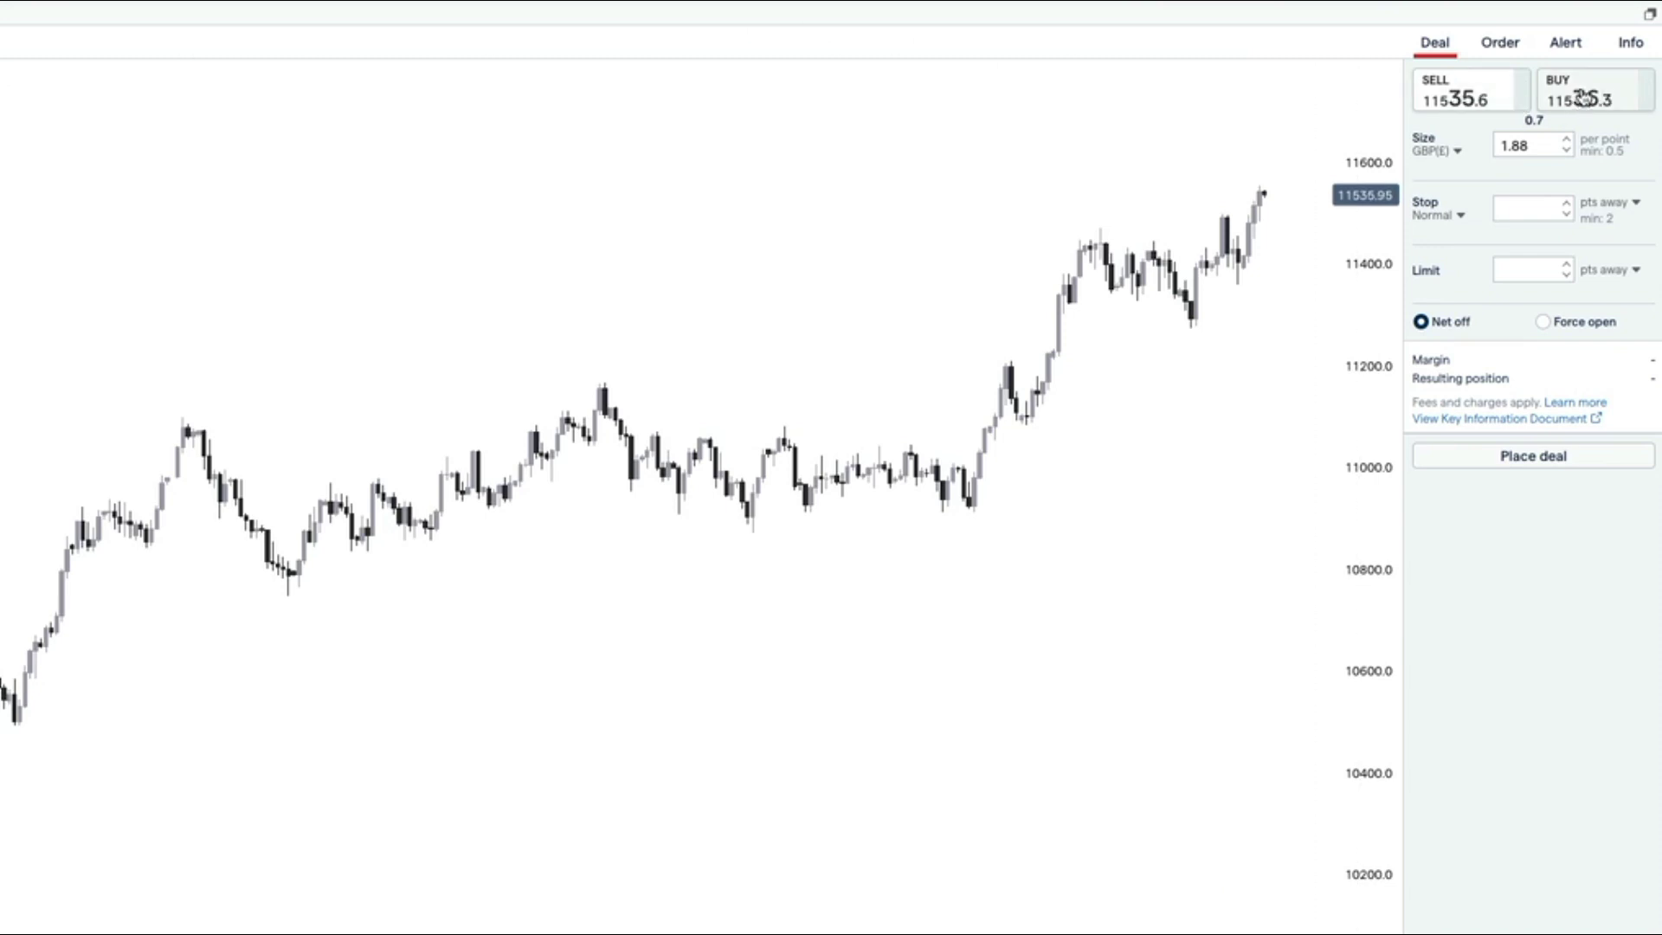
click(1586, 92)
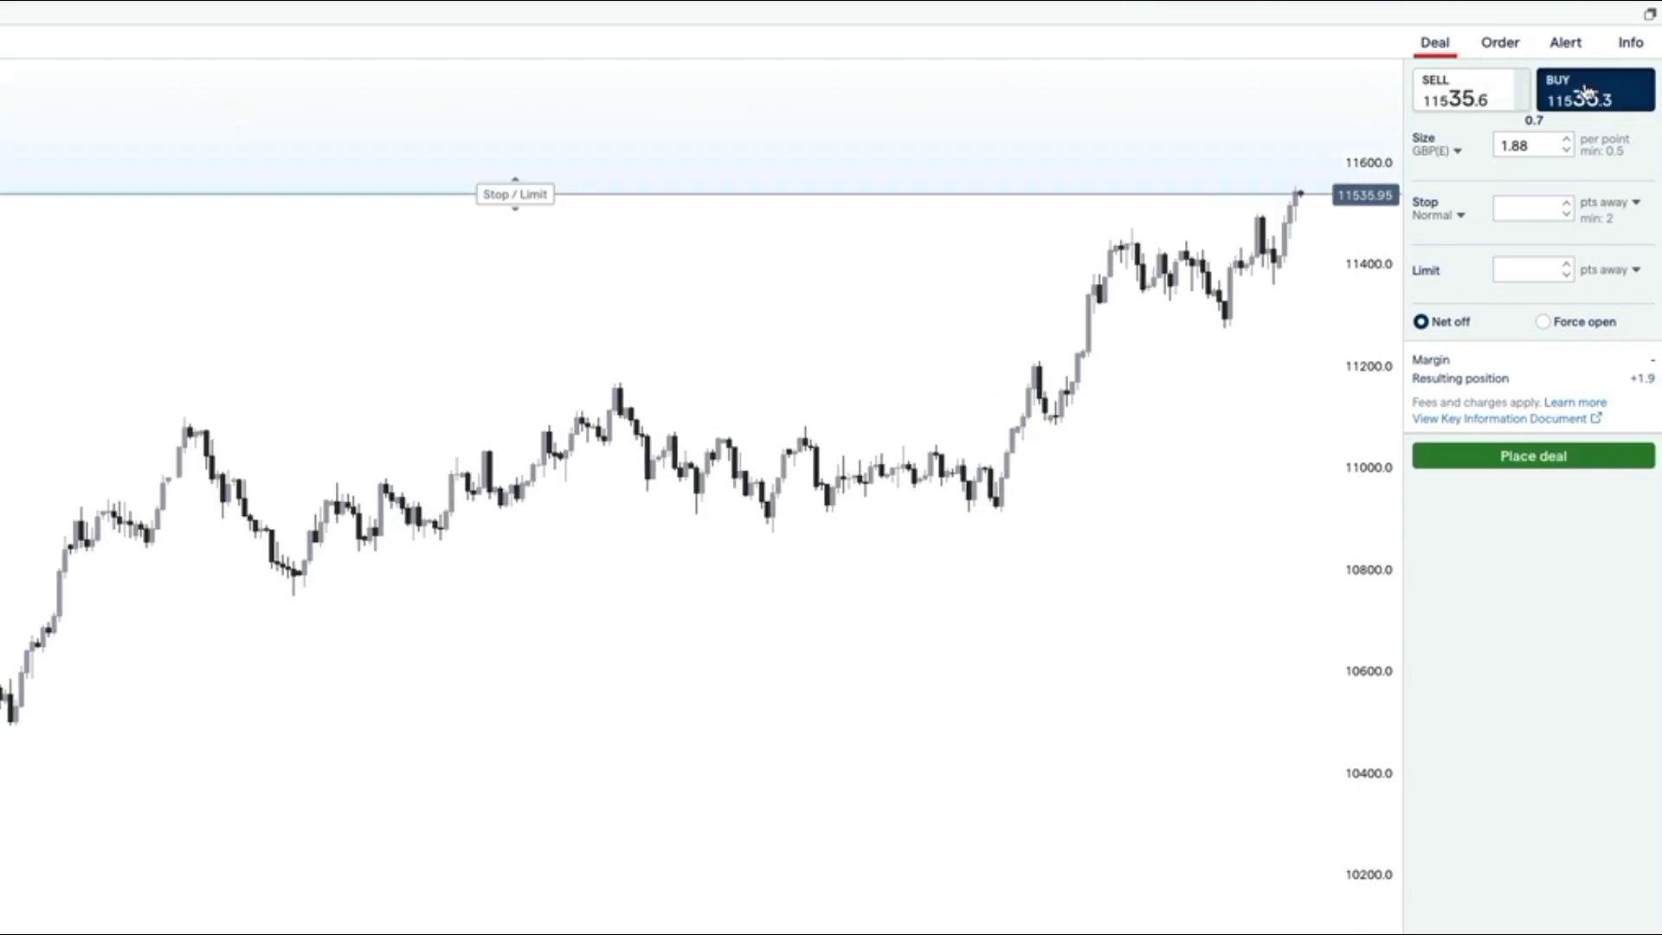
Set the trade size to 10 GBP per point, raising the margin to £3,841.22
double_click(1537, 145)
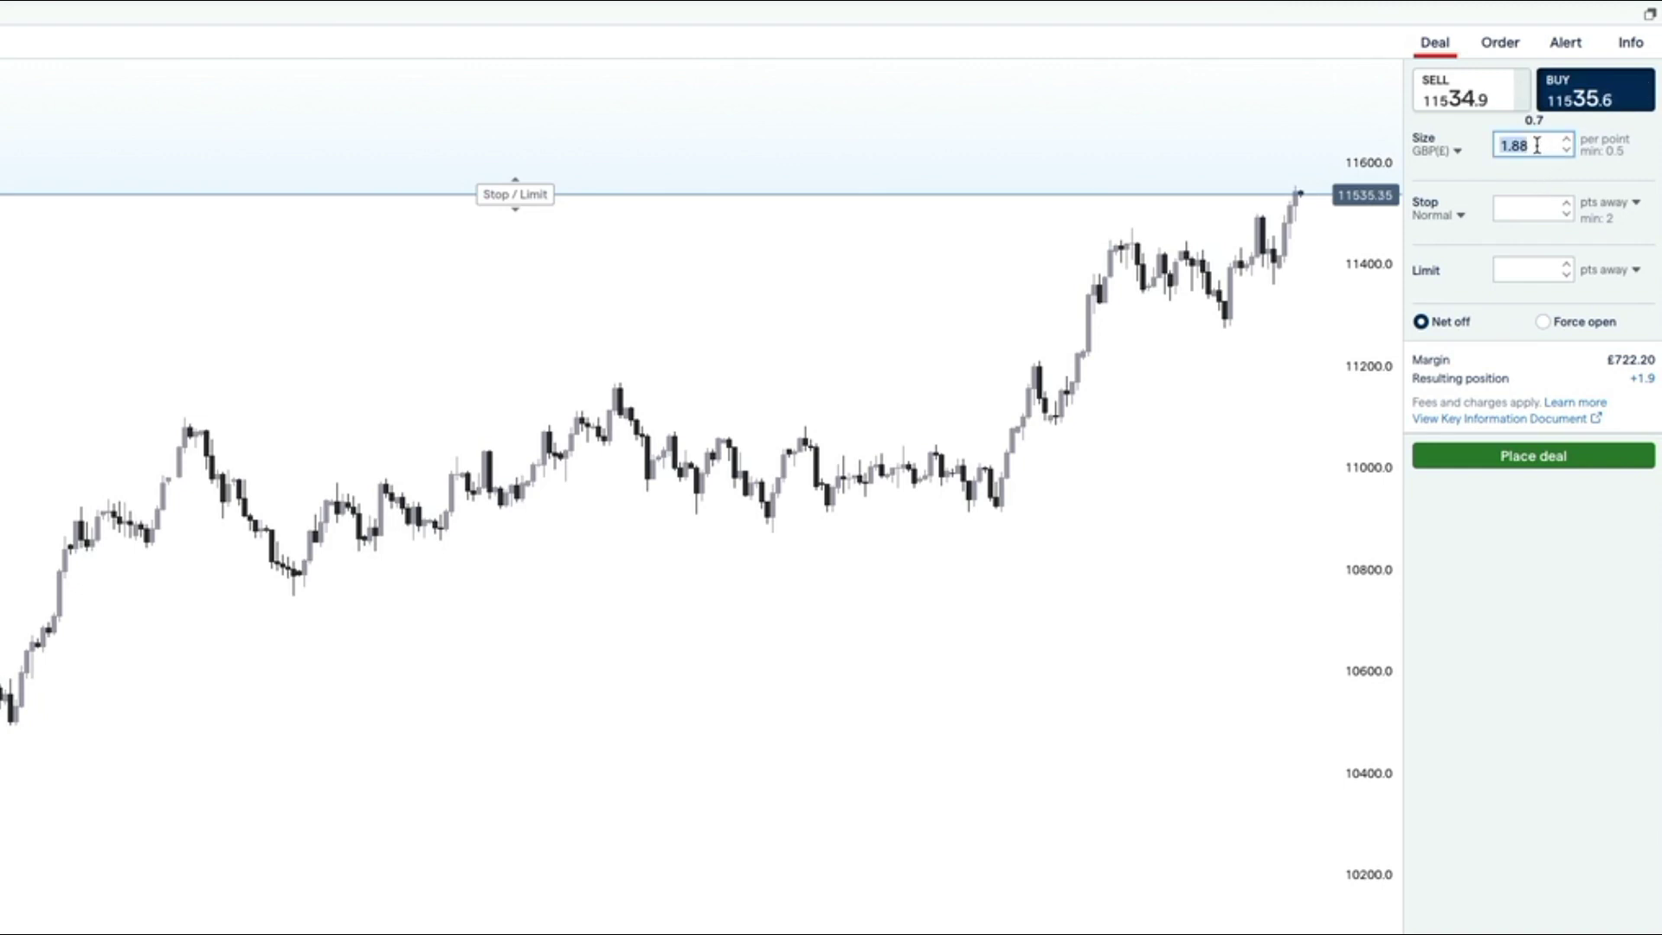
text(10)
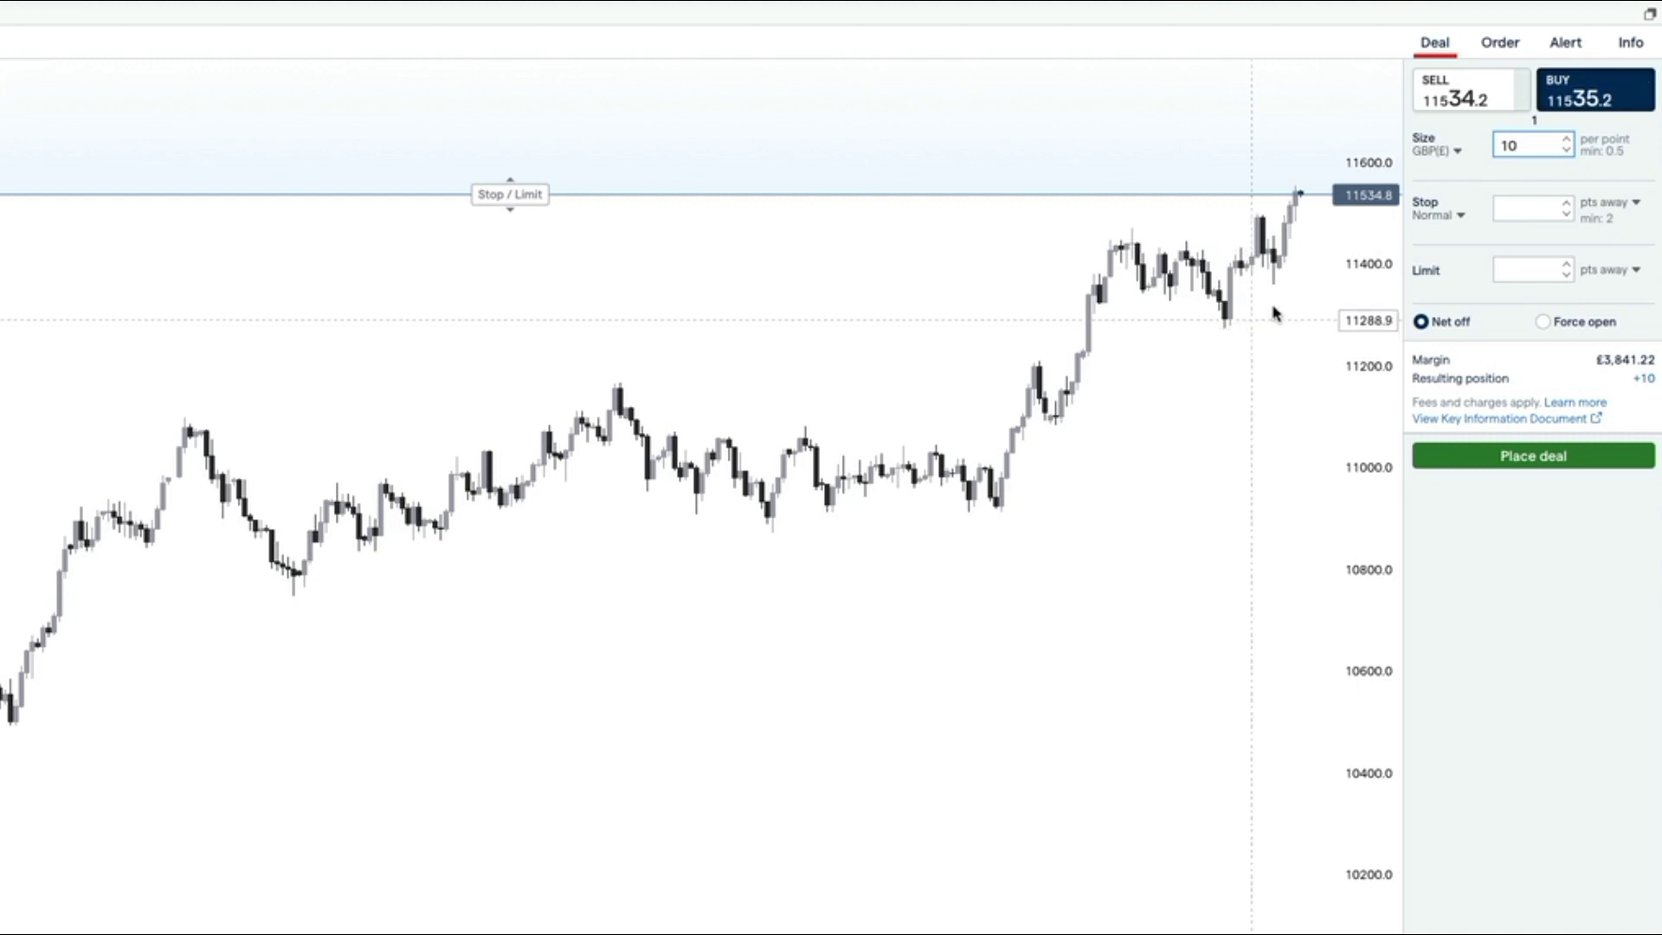
click(1462, 216)
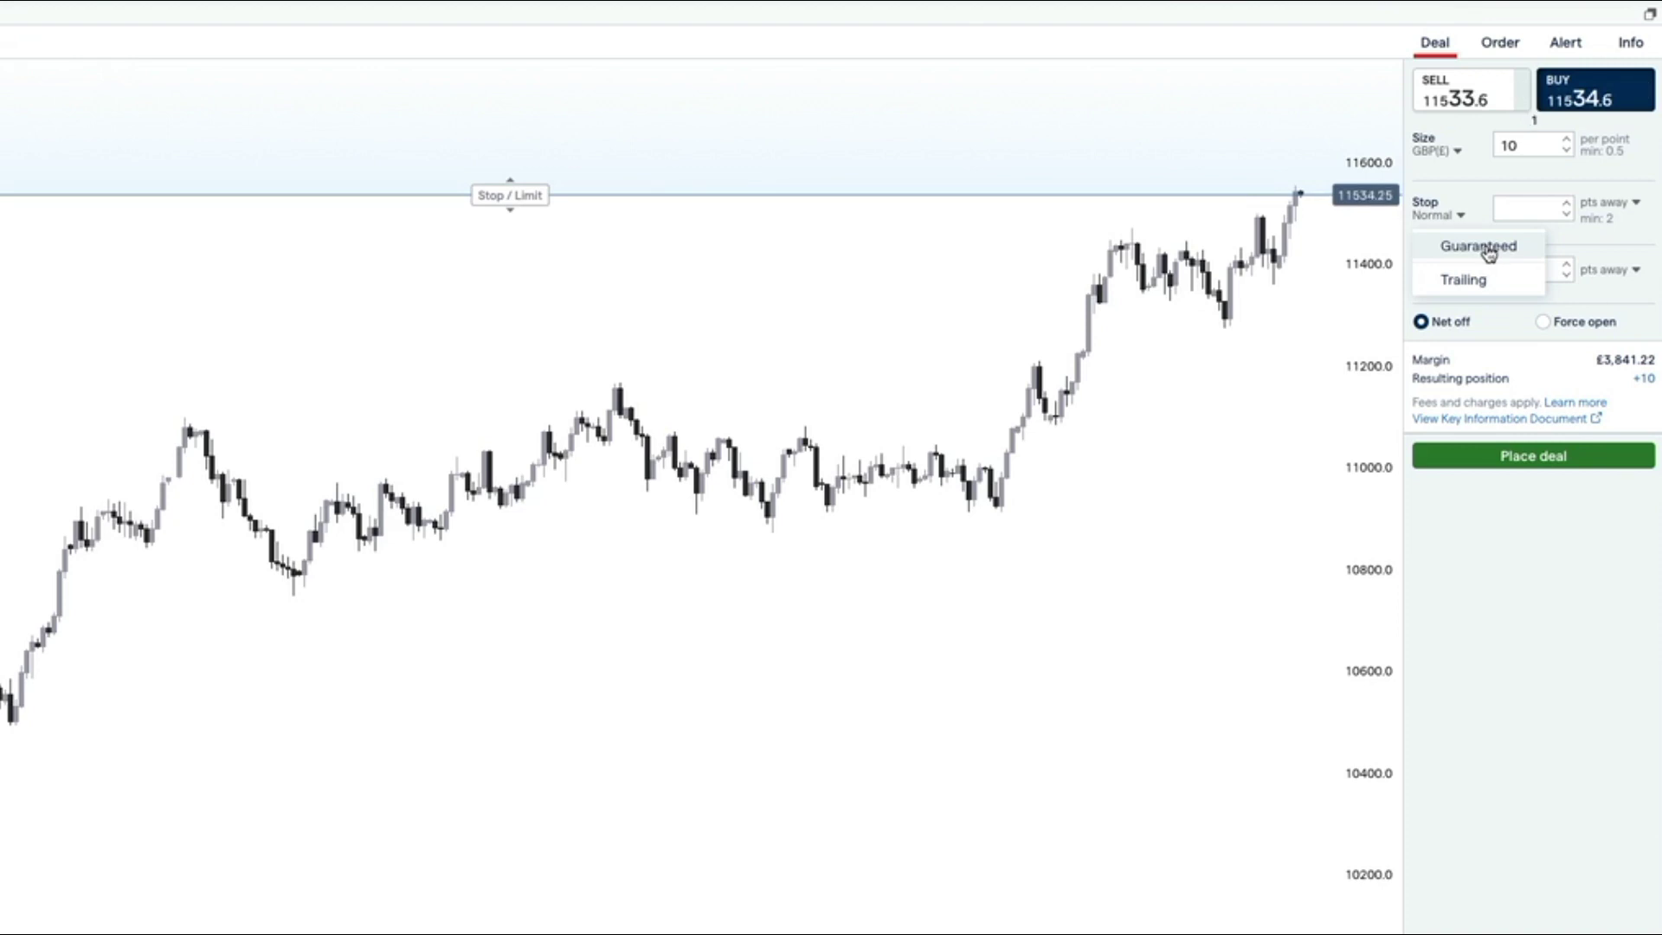
Switch the stop type to Guaranteed with its 1.8-point premium, then back to Normal
click(1486, 249)
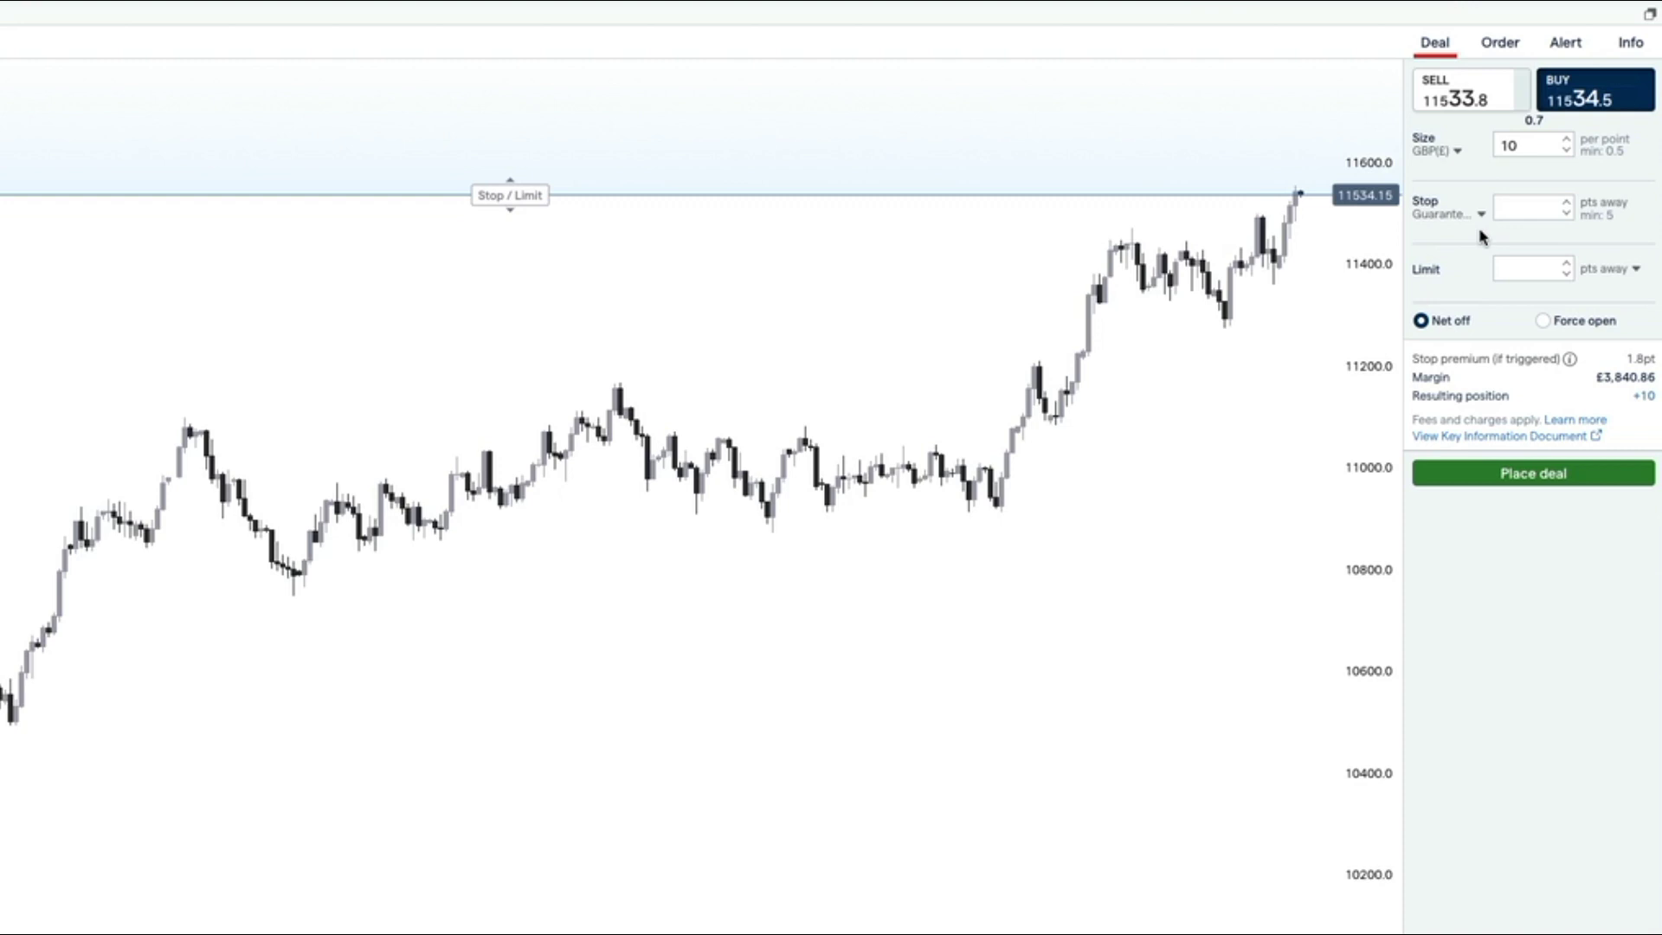
click(1481, 214)
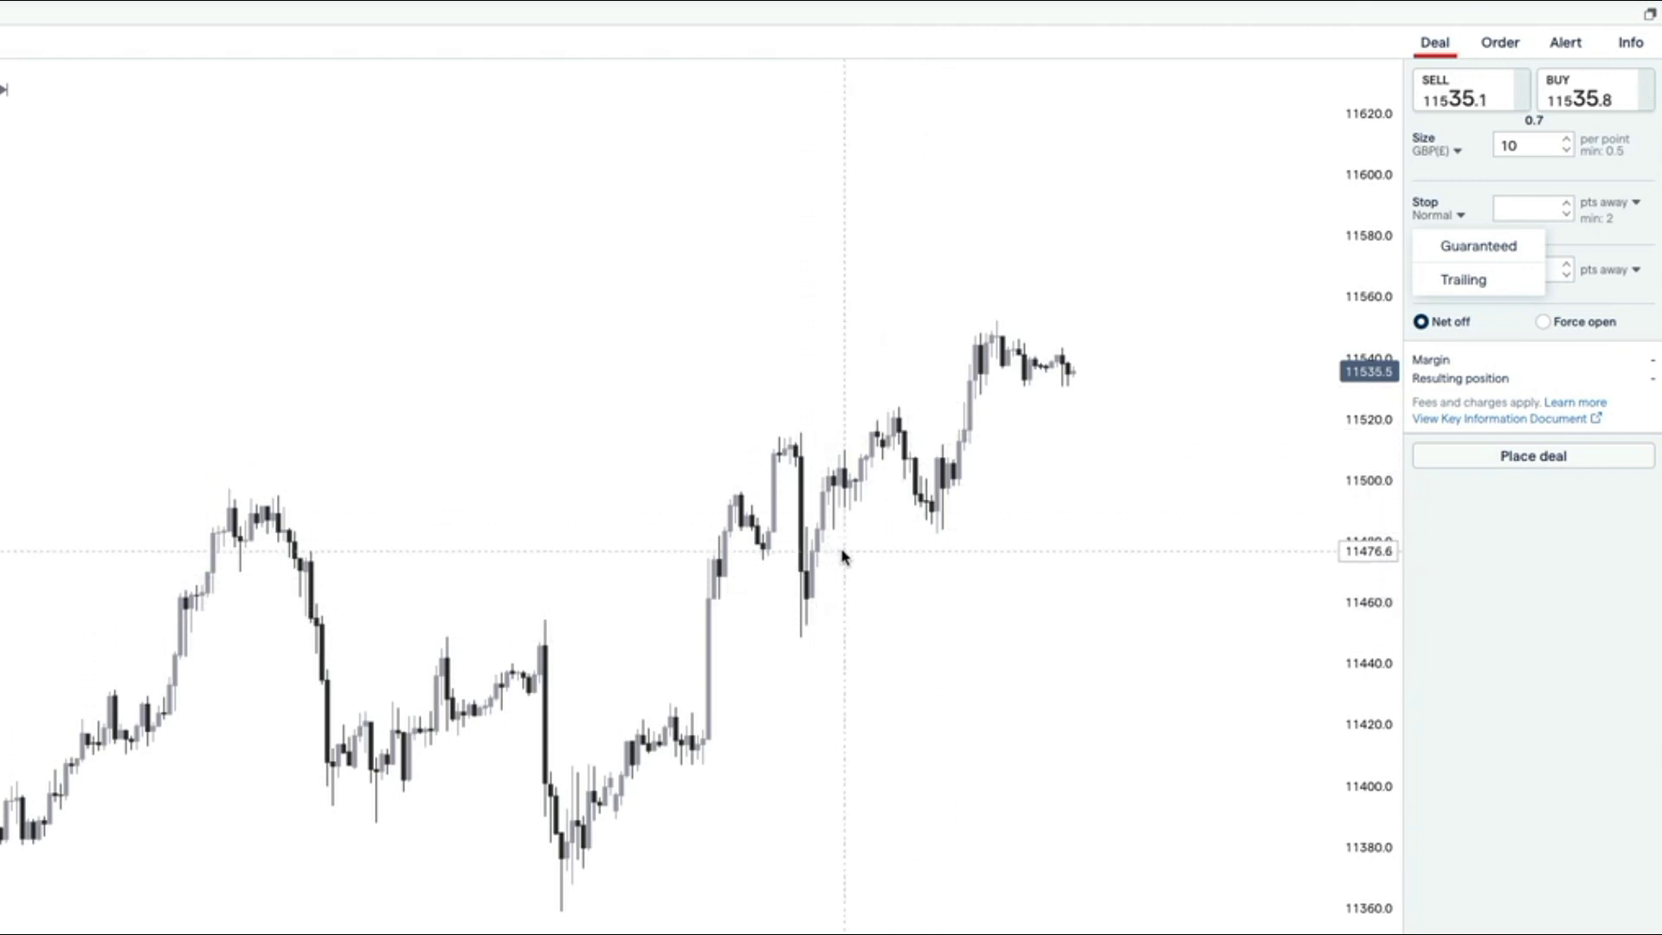
click(1361, 637)
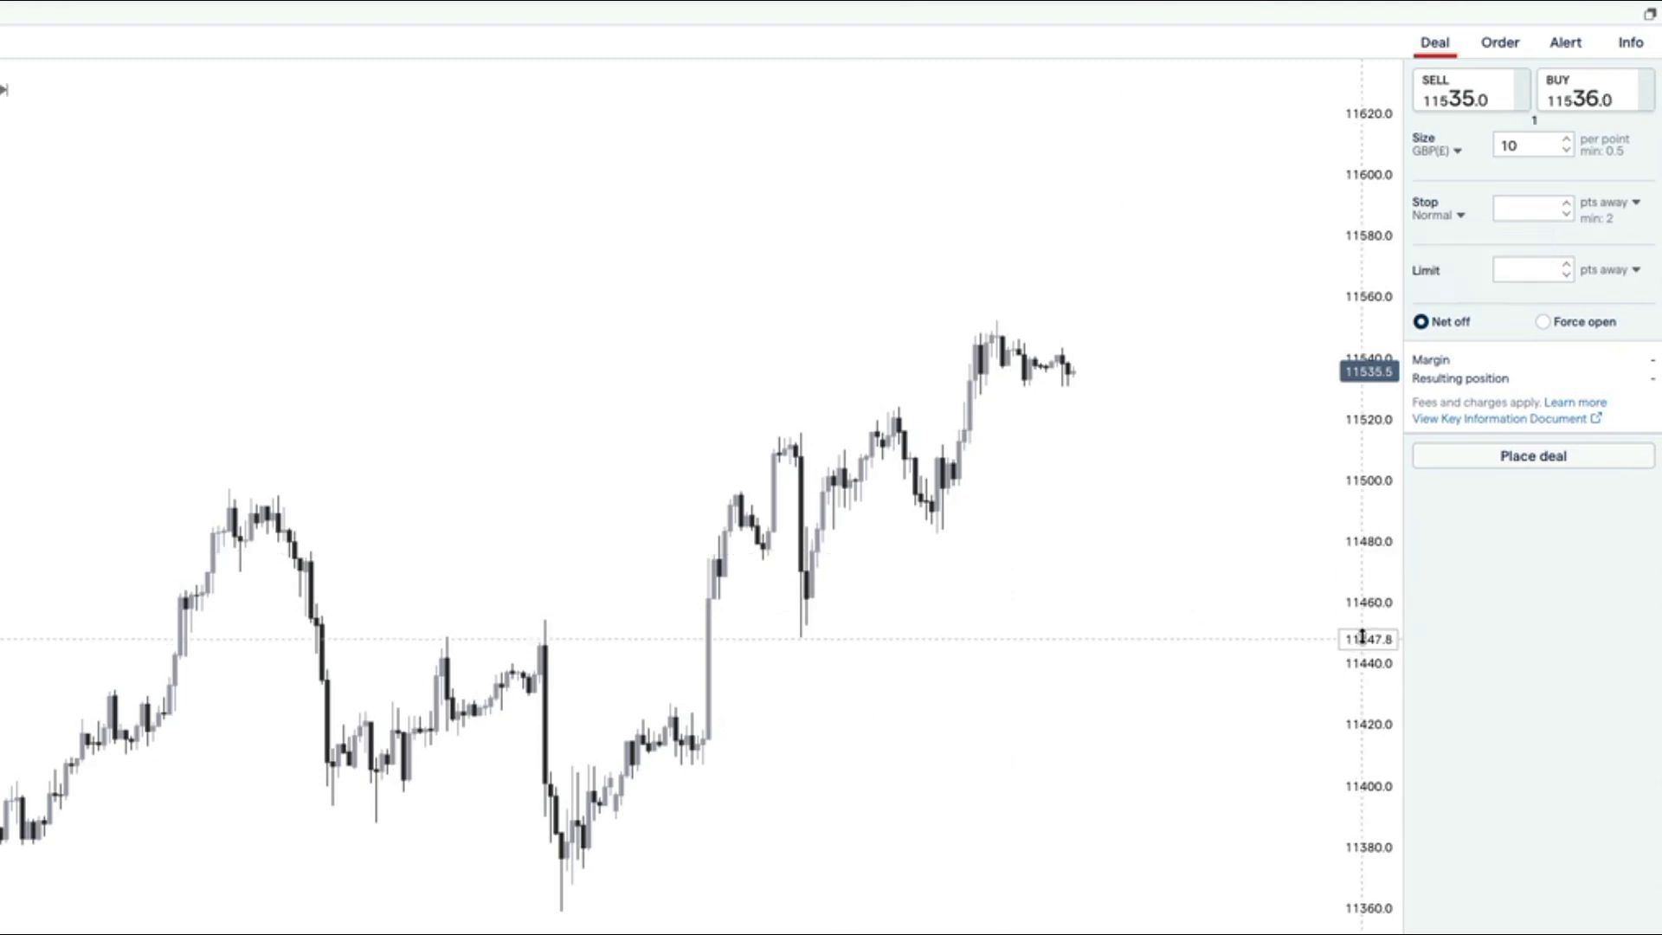
Rescale the price axis around 11500 and reselect Buy for a £3,841.35 margin
drag(1361, 636, 1361, 630)
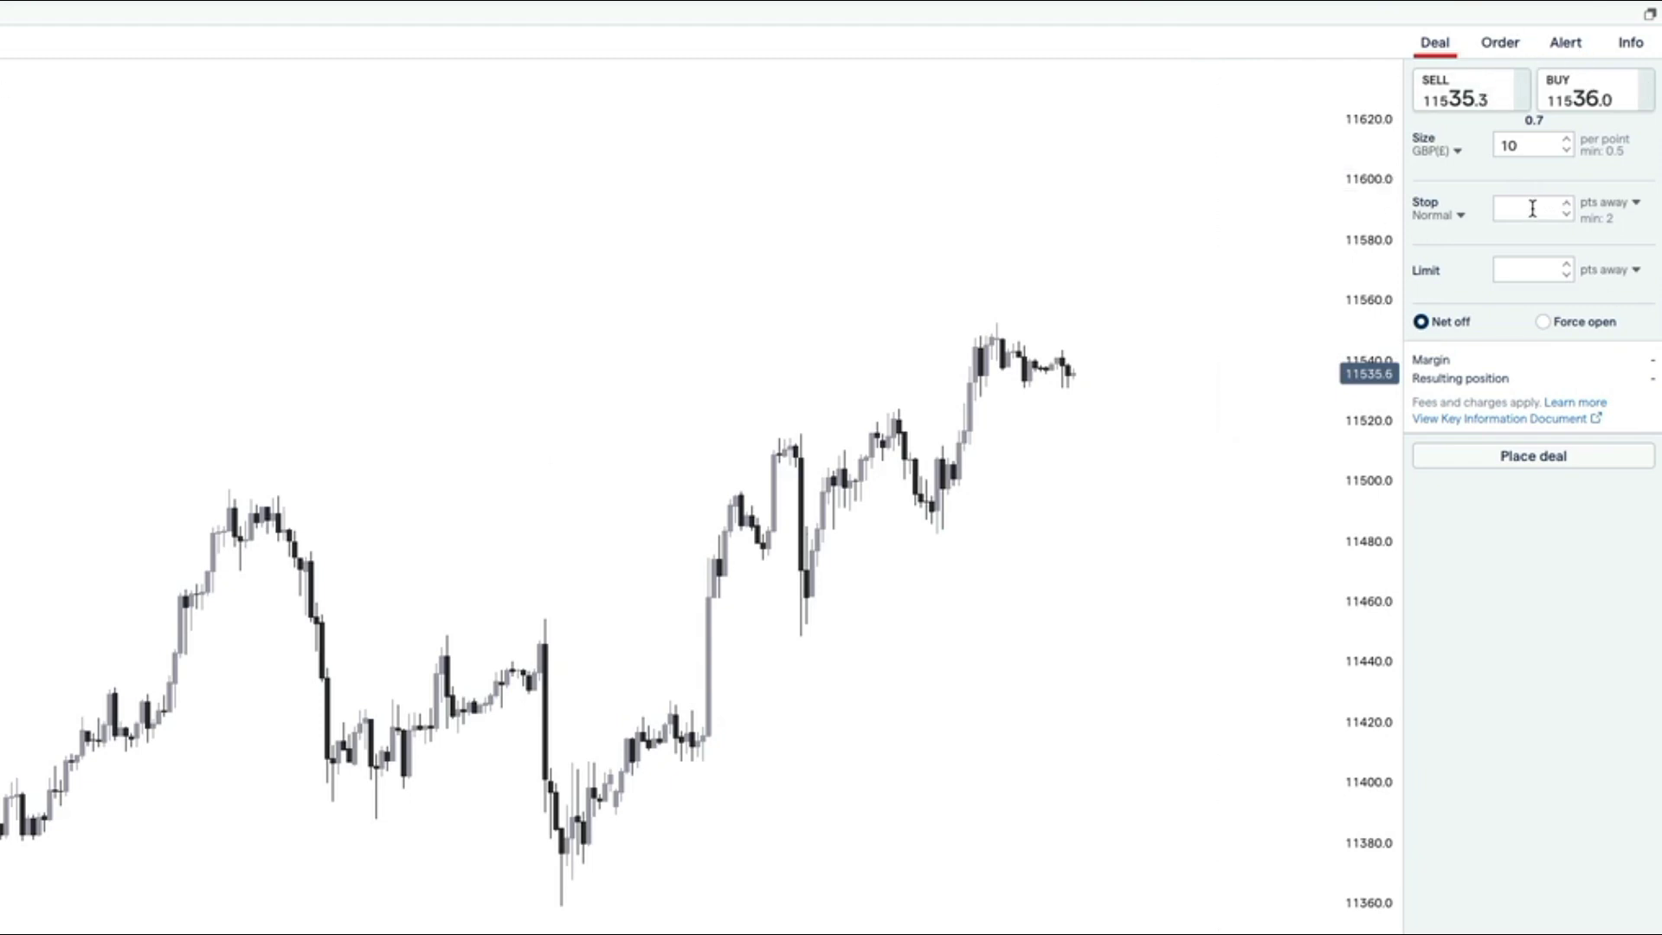
click(1582, 95)
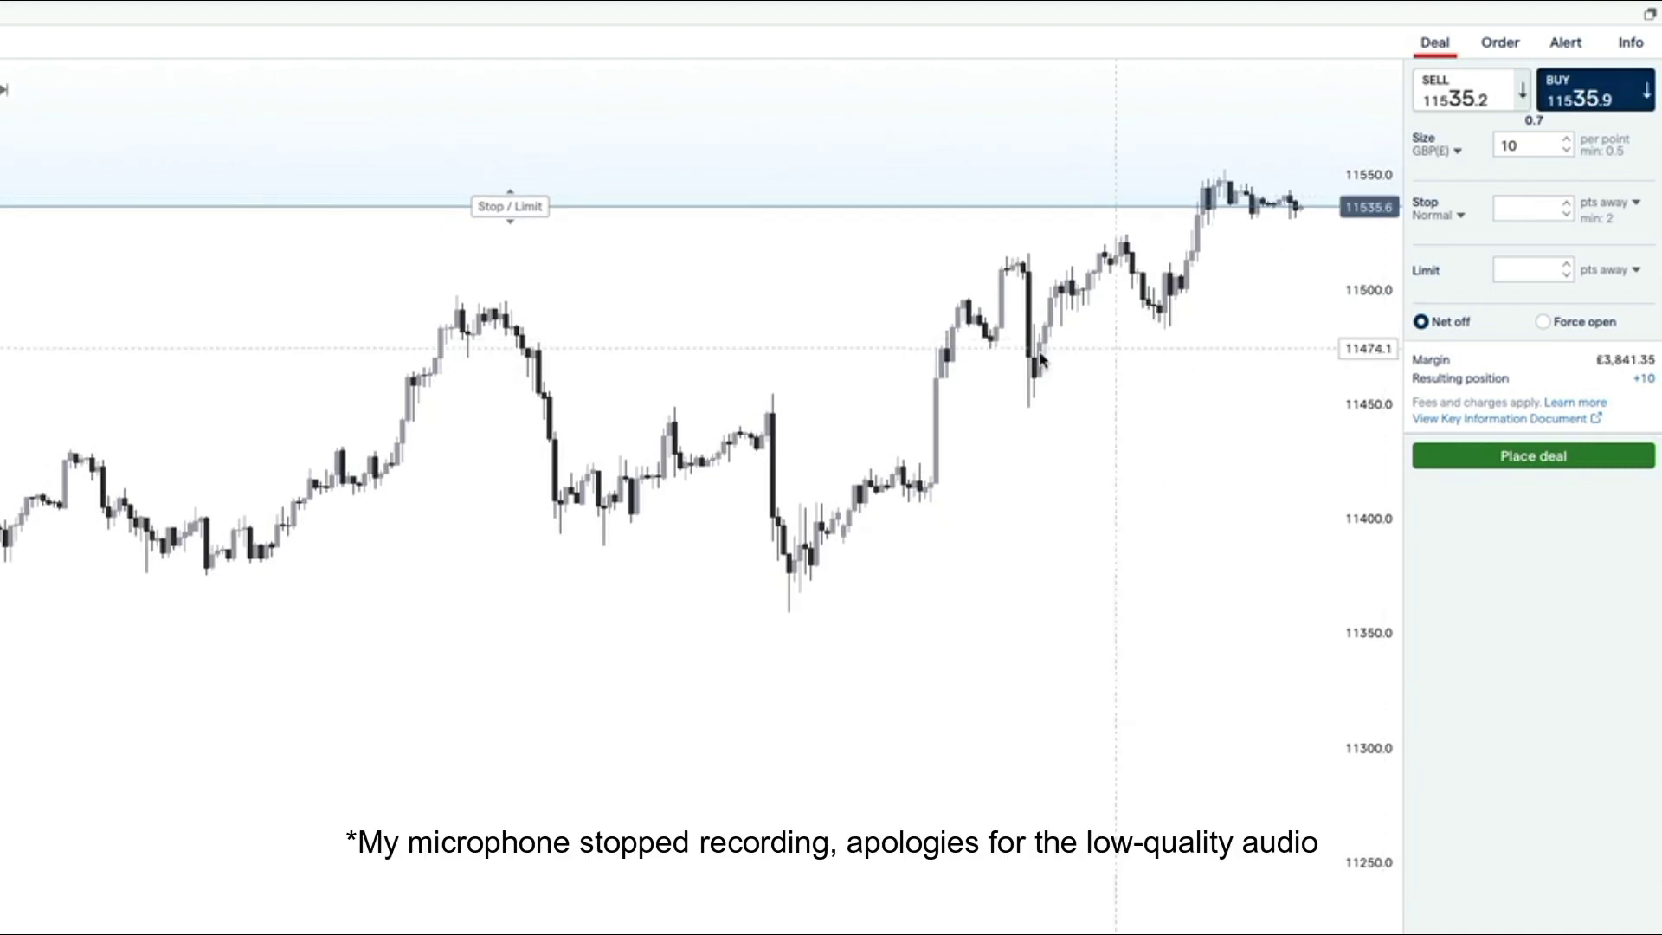
Add a stop, then drag the Stop line to about 11480.6 and the Limit to 11559.8
click(1567, 204)
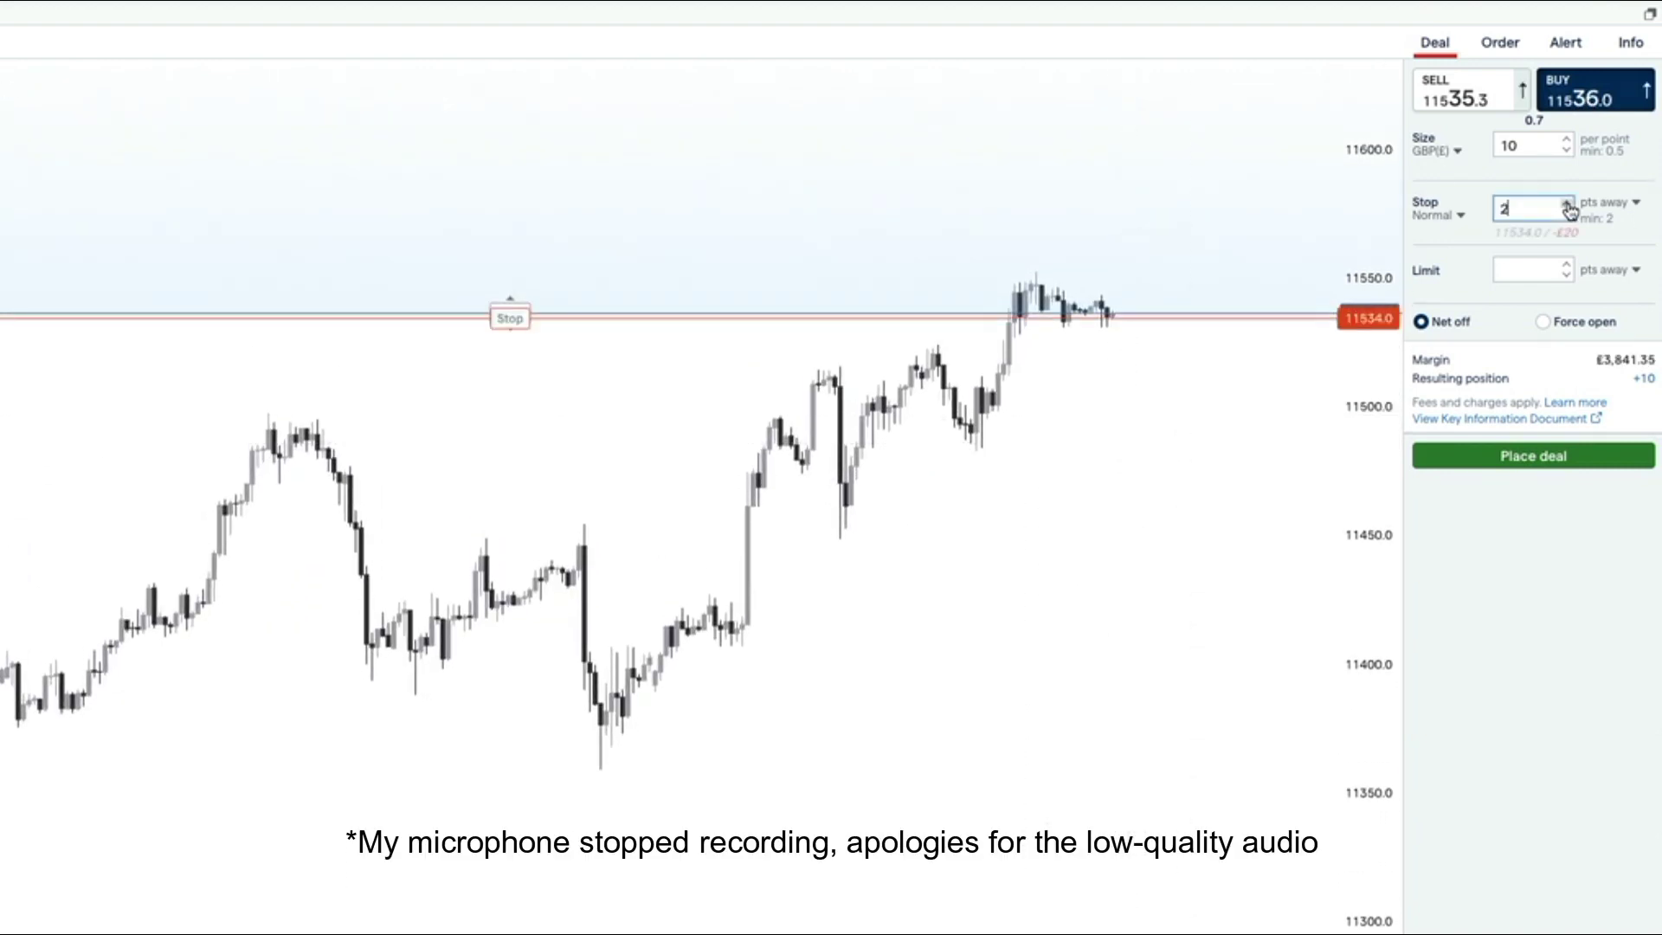
drag(1567, 204, 1566, 204)
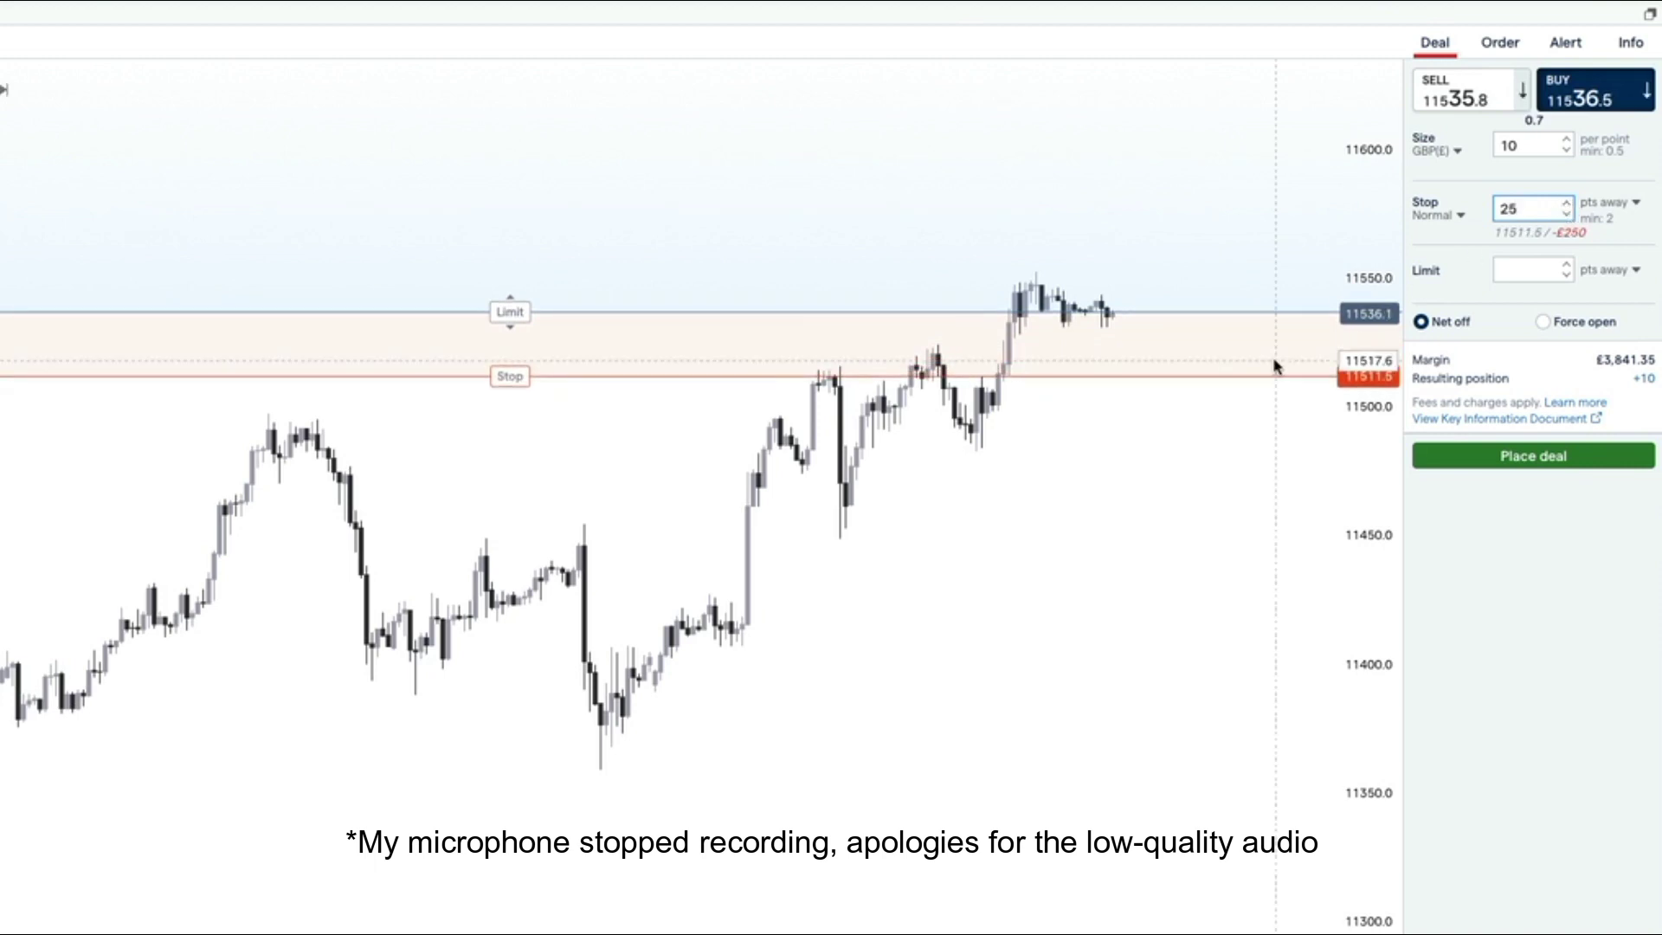
drag(1049, 533, 917, 519)
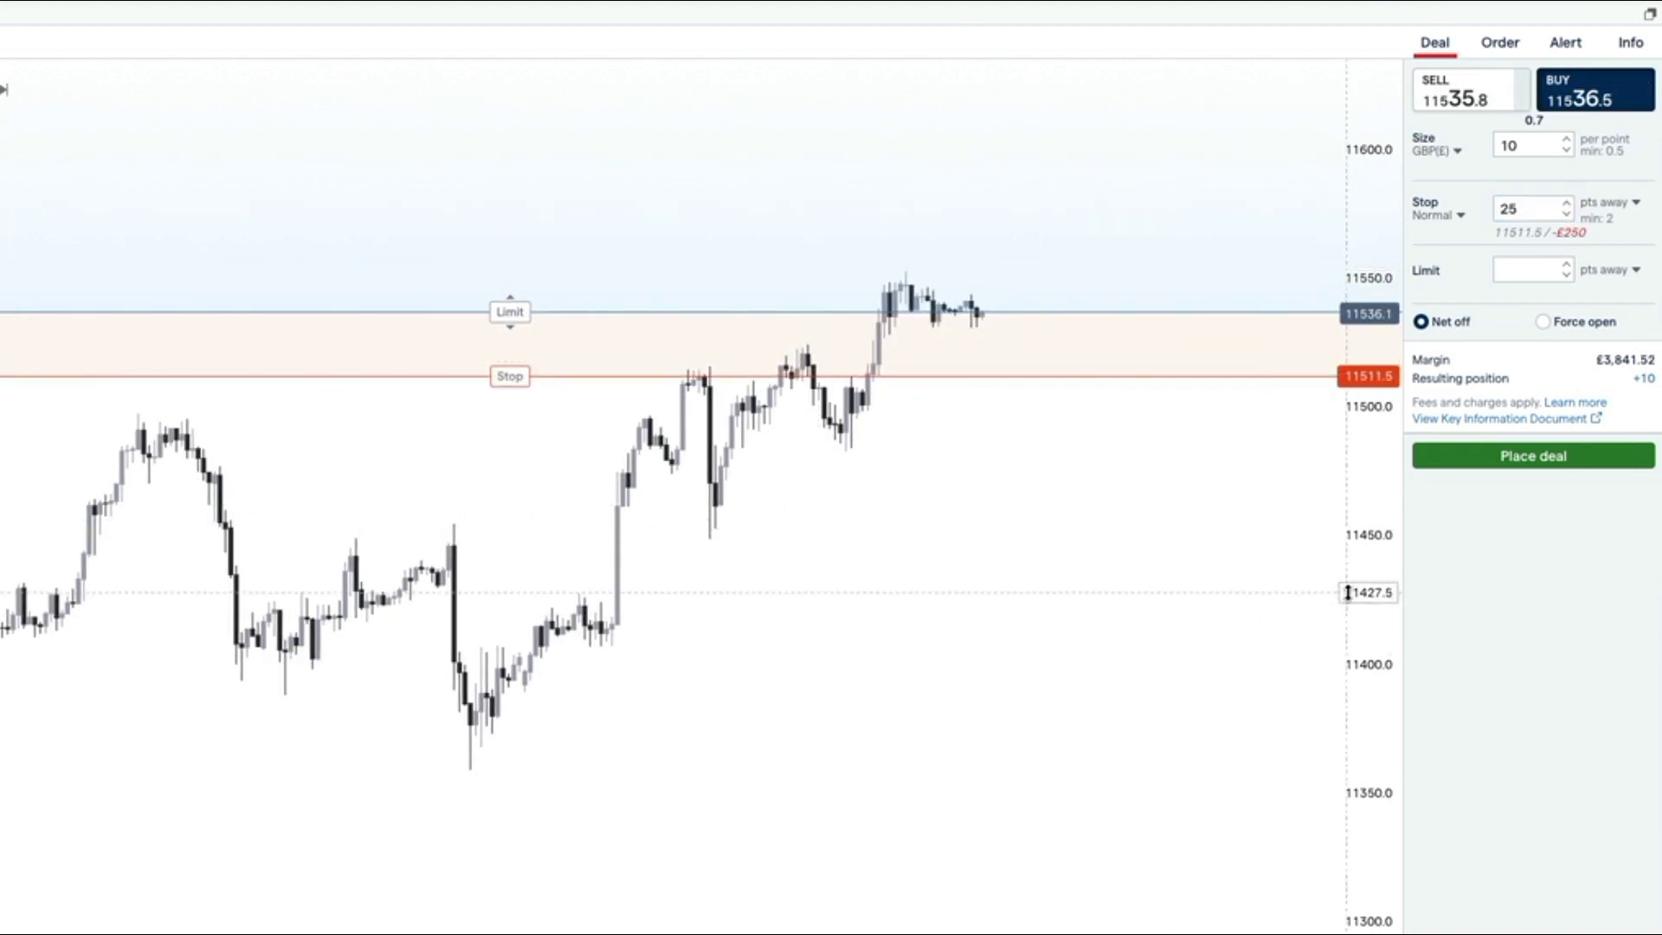
drag(1277, 588, 1304, 640)
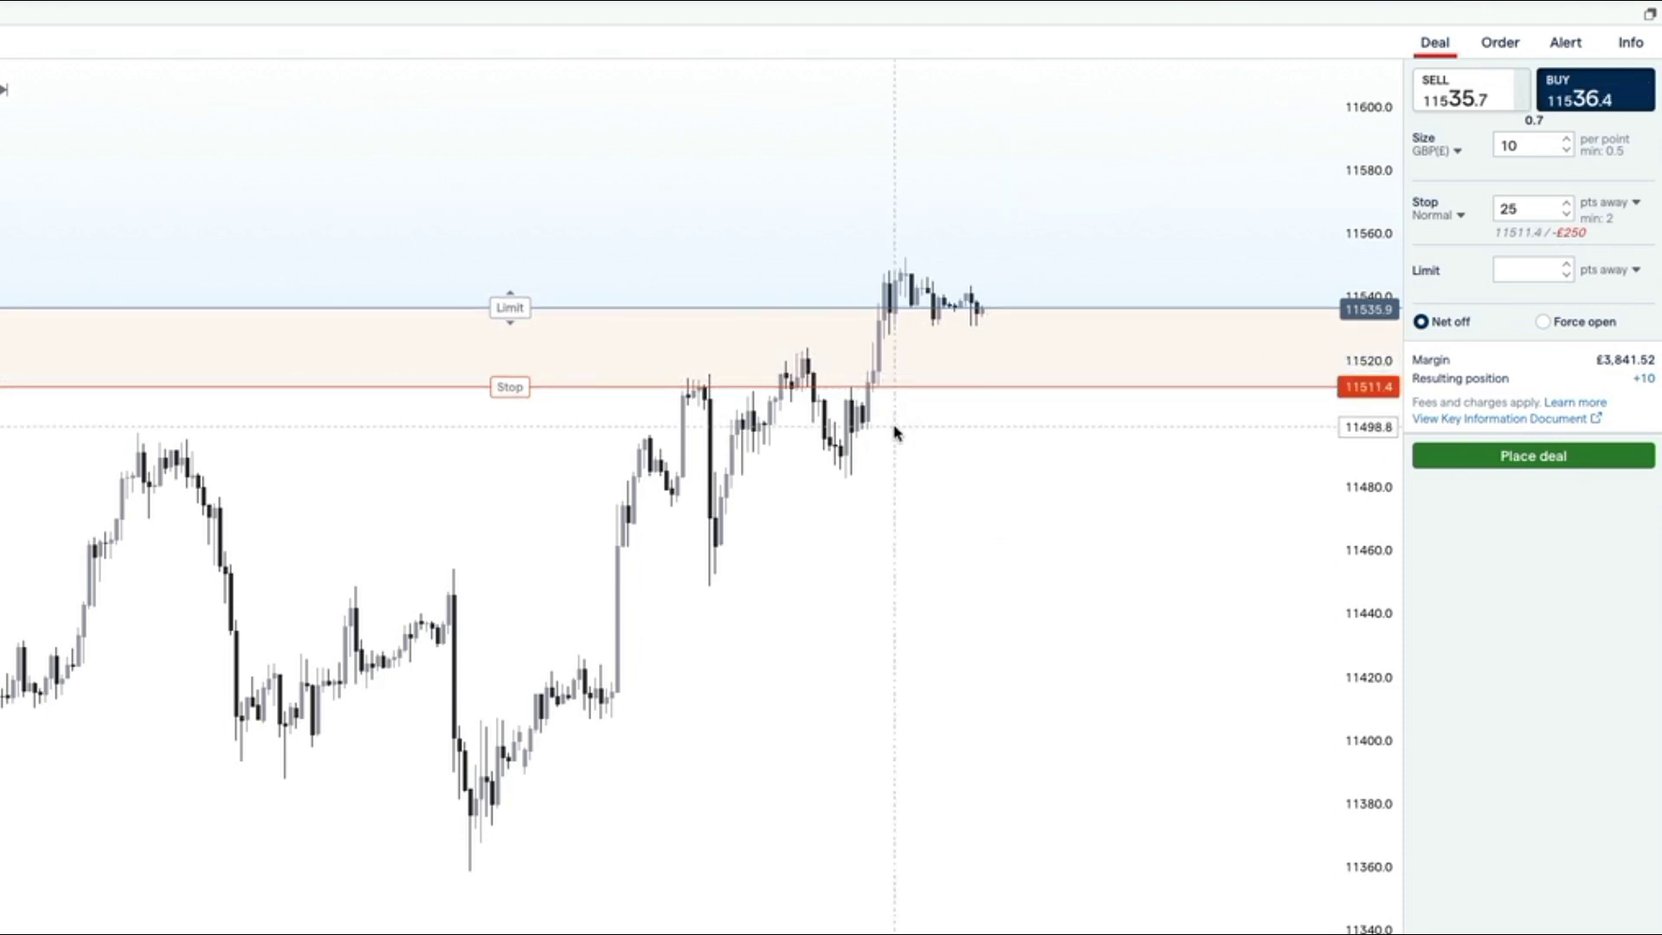
drag(916, 456, 886, 615)
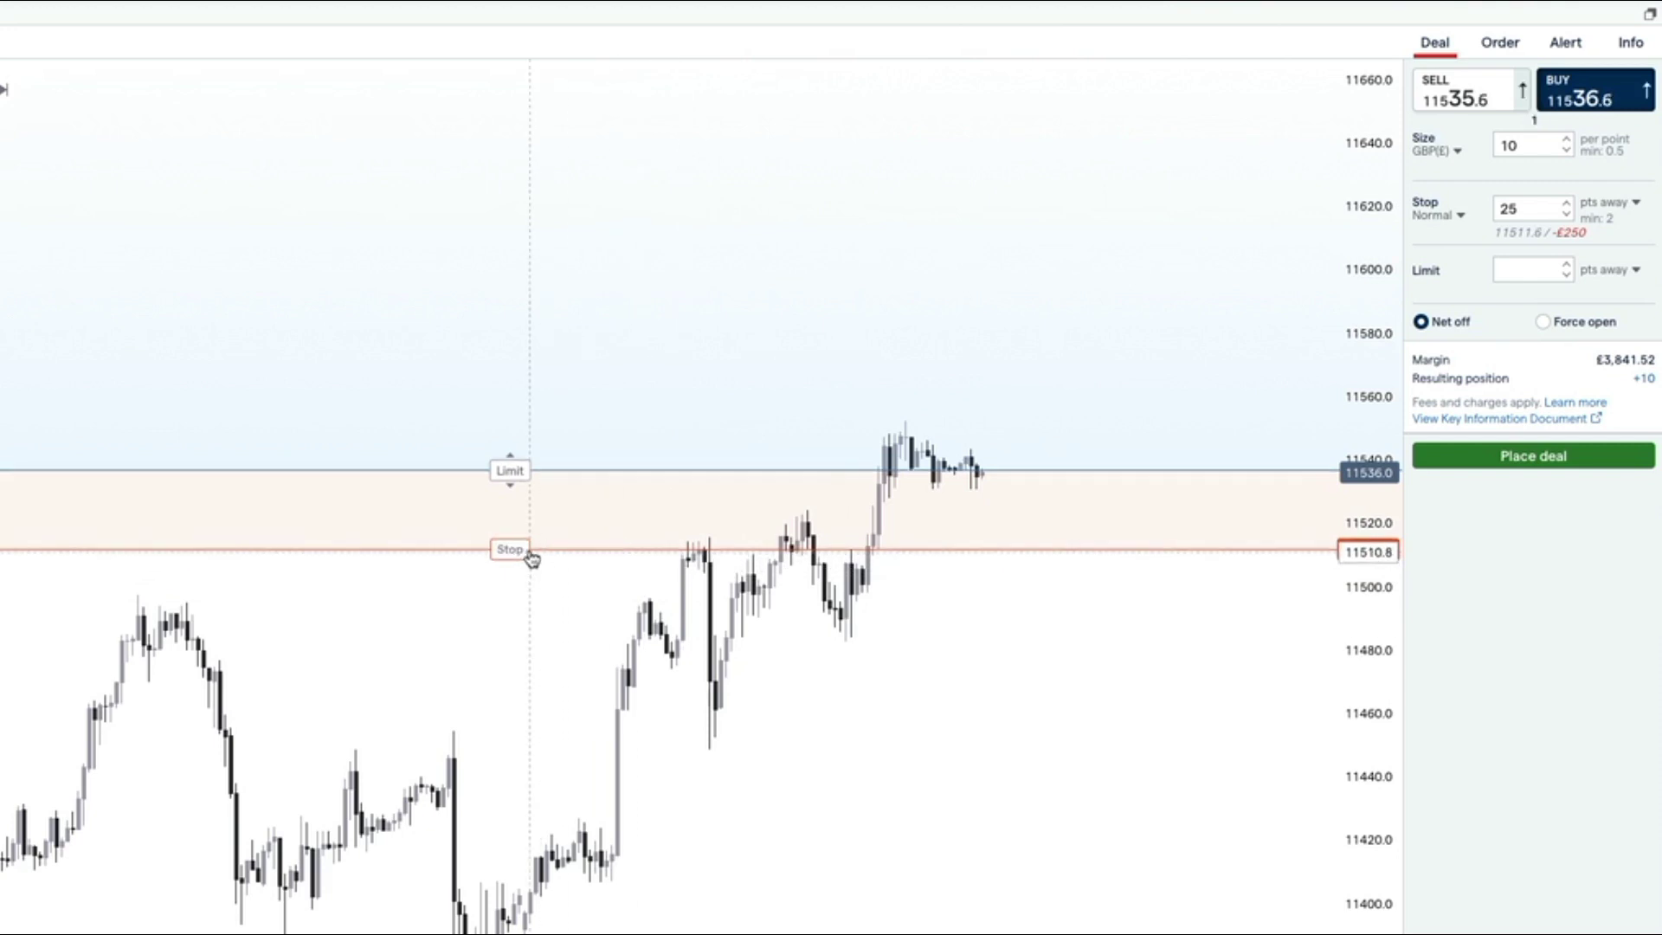
drag(520, 549, 530, 646)
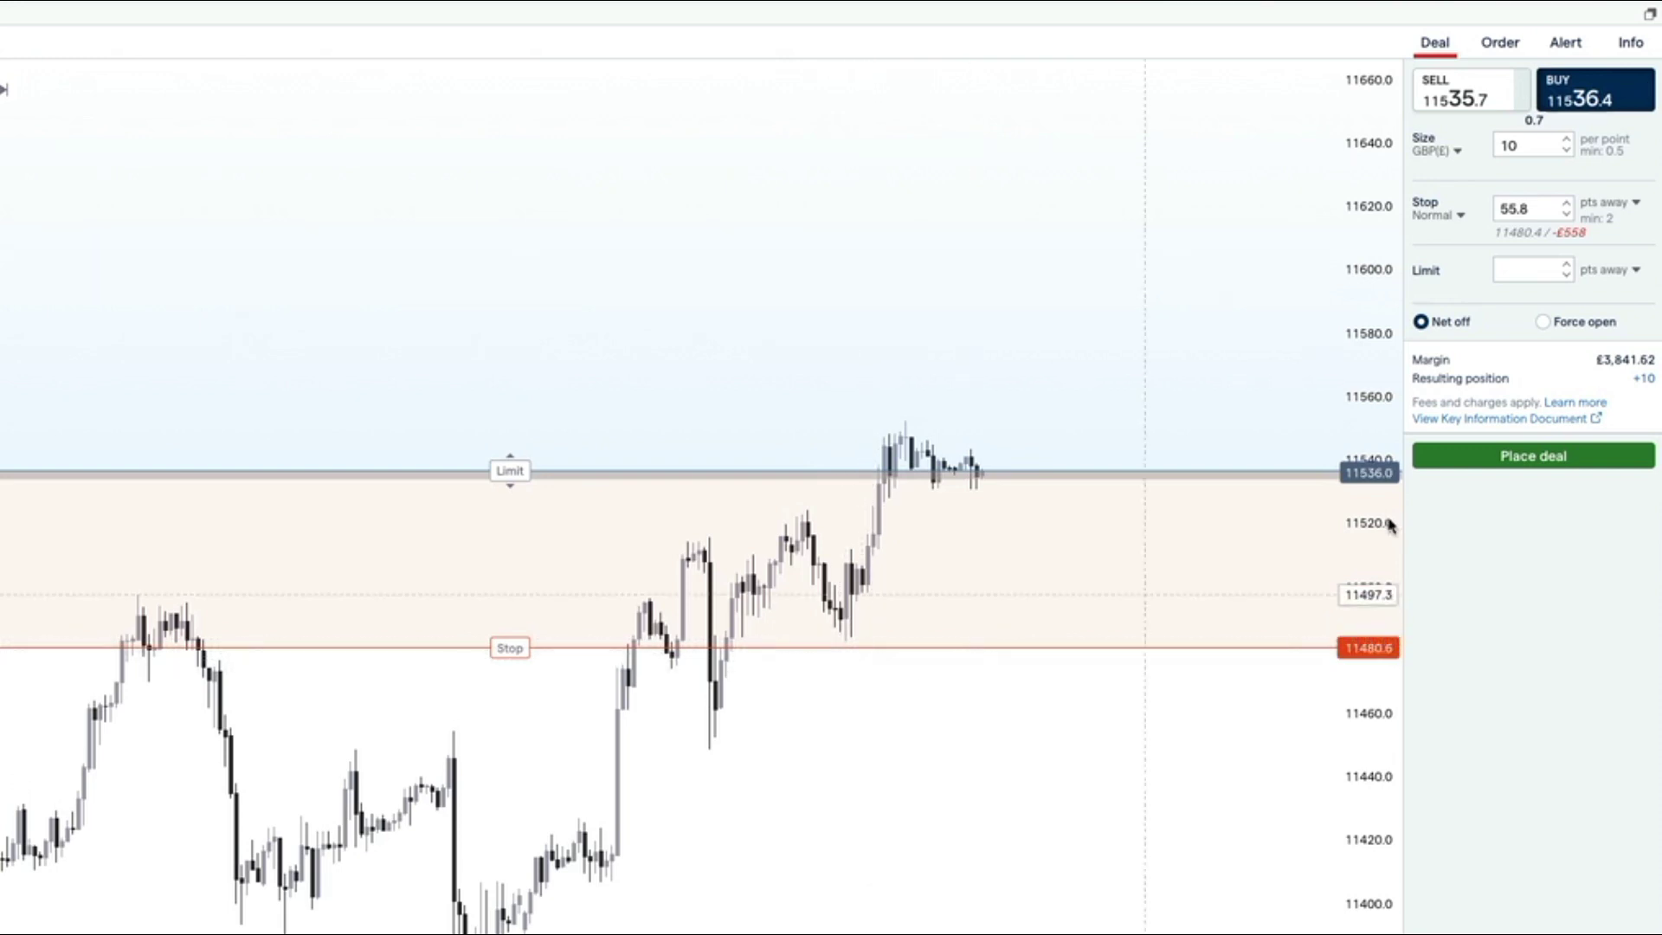
drag(510, 471, 512, 279)
Raise the limit distance to 65 points and trim the stop to 55 points
click(1566, 265)
click(1567, 265)
click(1567, 266)
click(1567, 266)
click(1567, 265)
click(1567, 214)
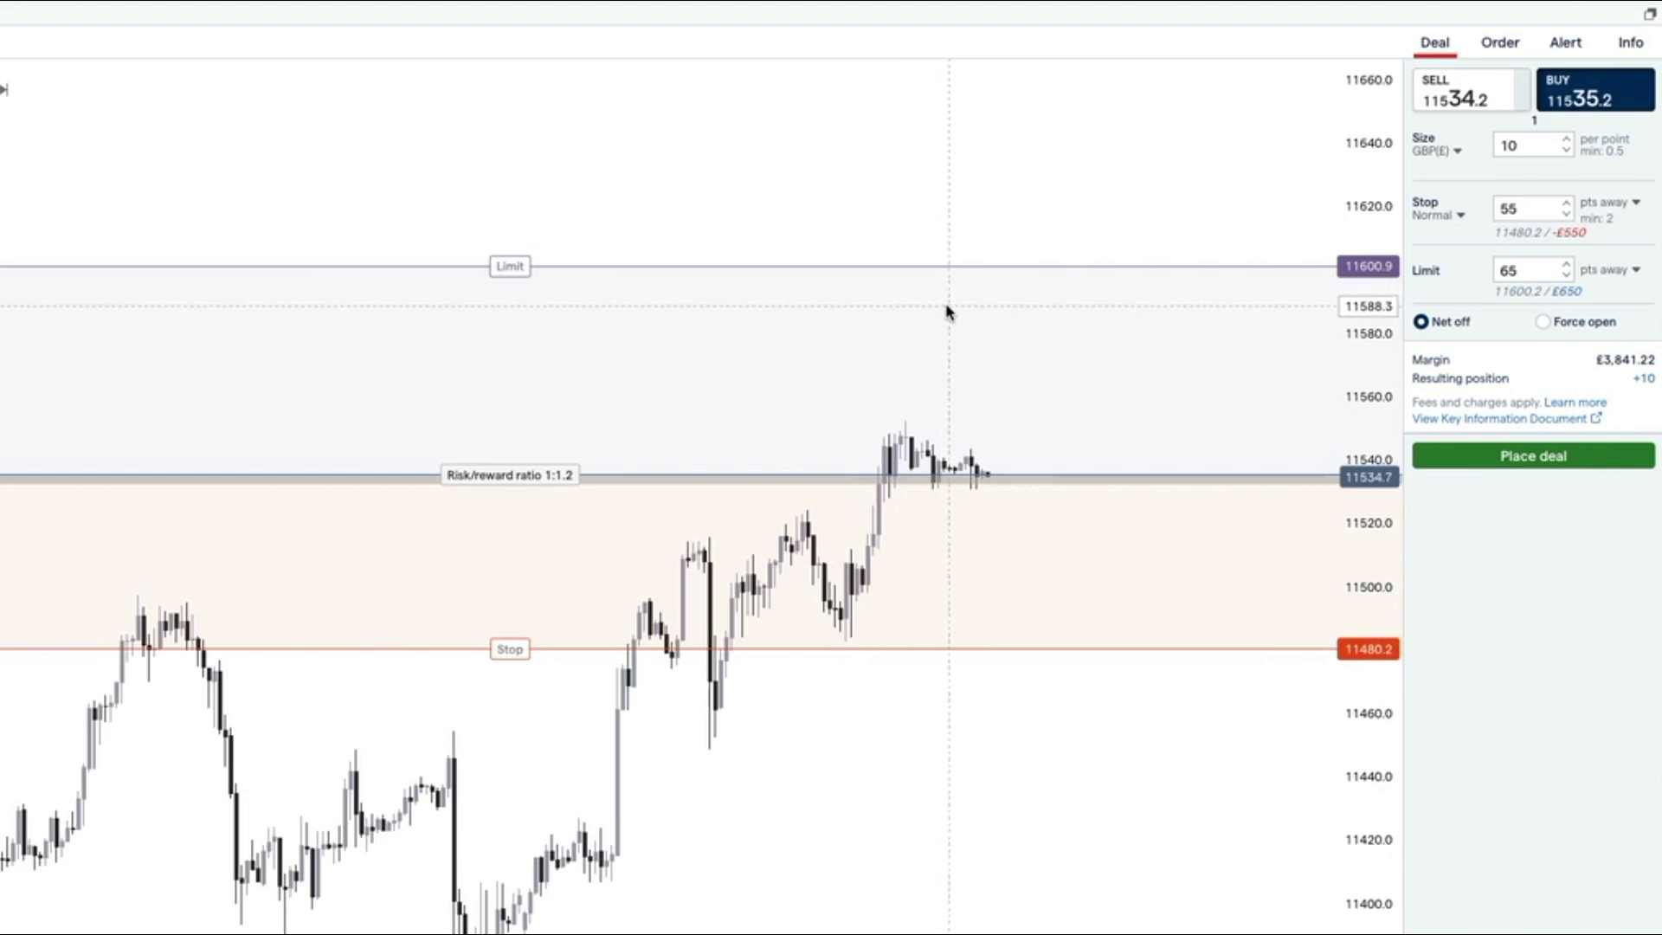
Switch to a pending buy order with a price level of 11553.9
click(1490, 48)
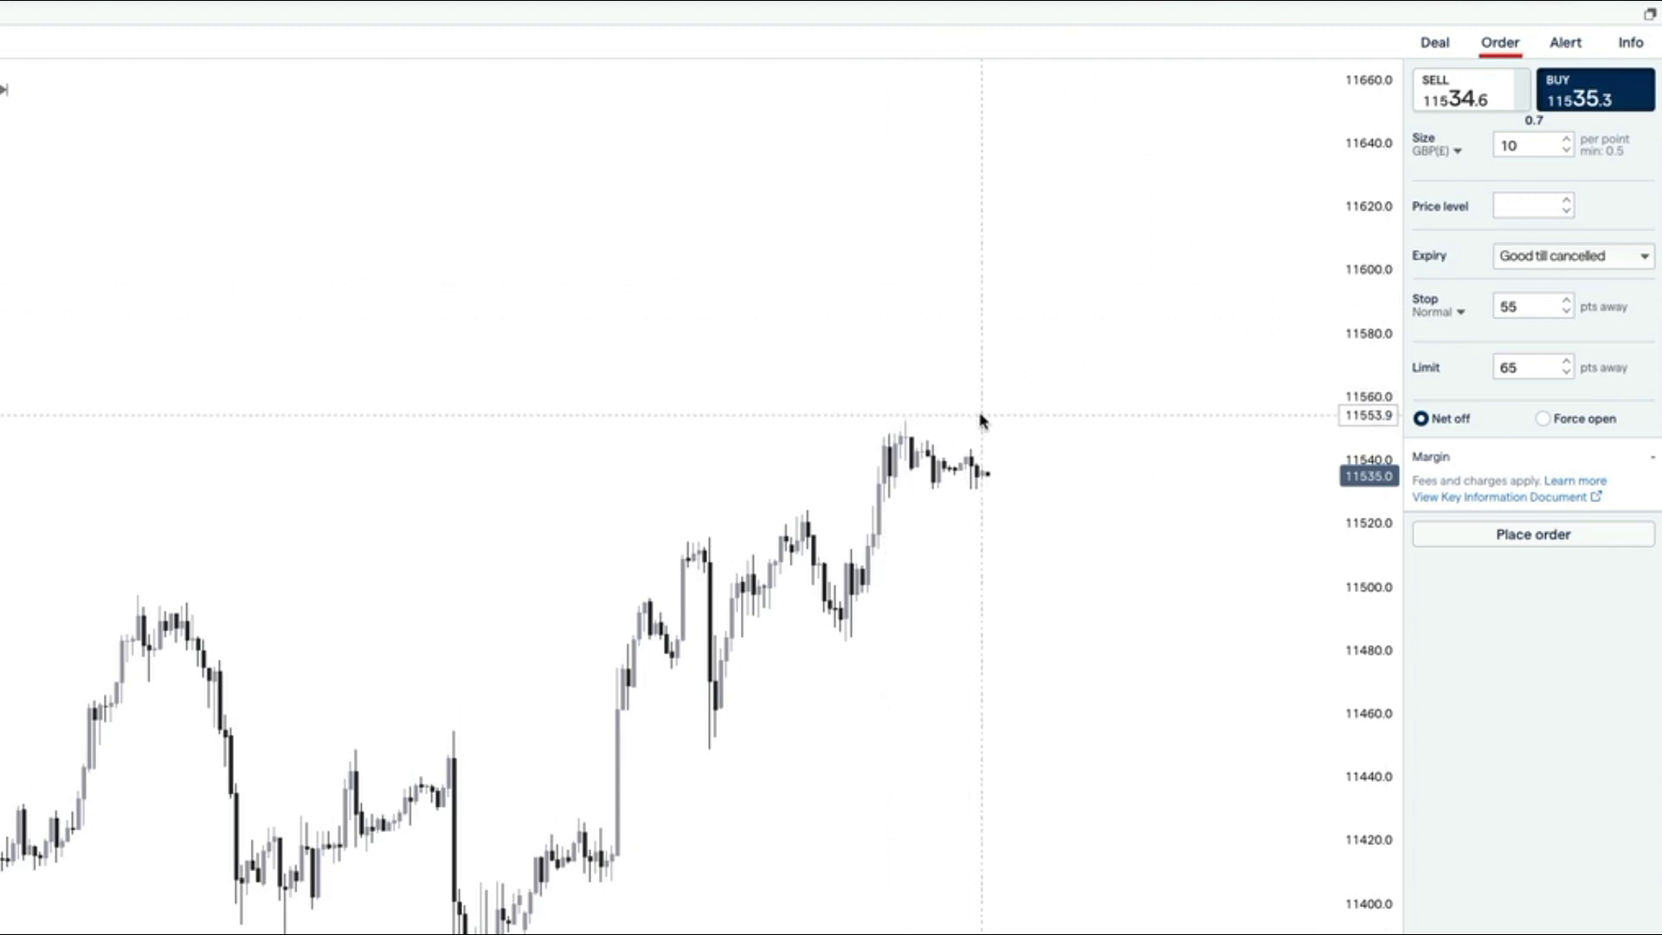
click(1507, 207)
text(11553.9)
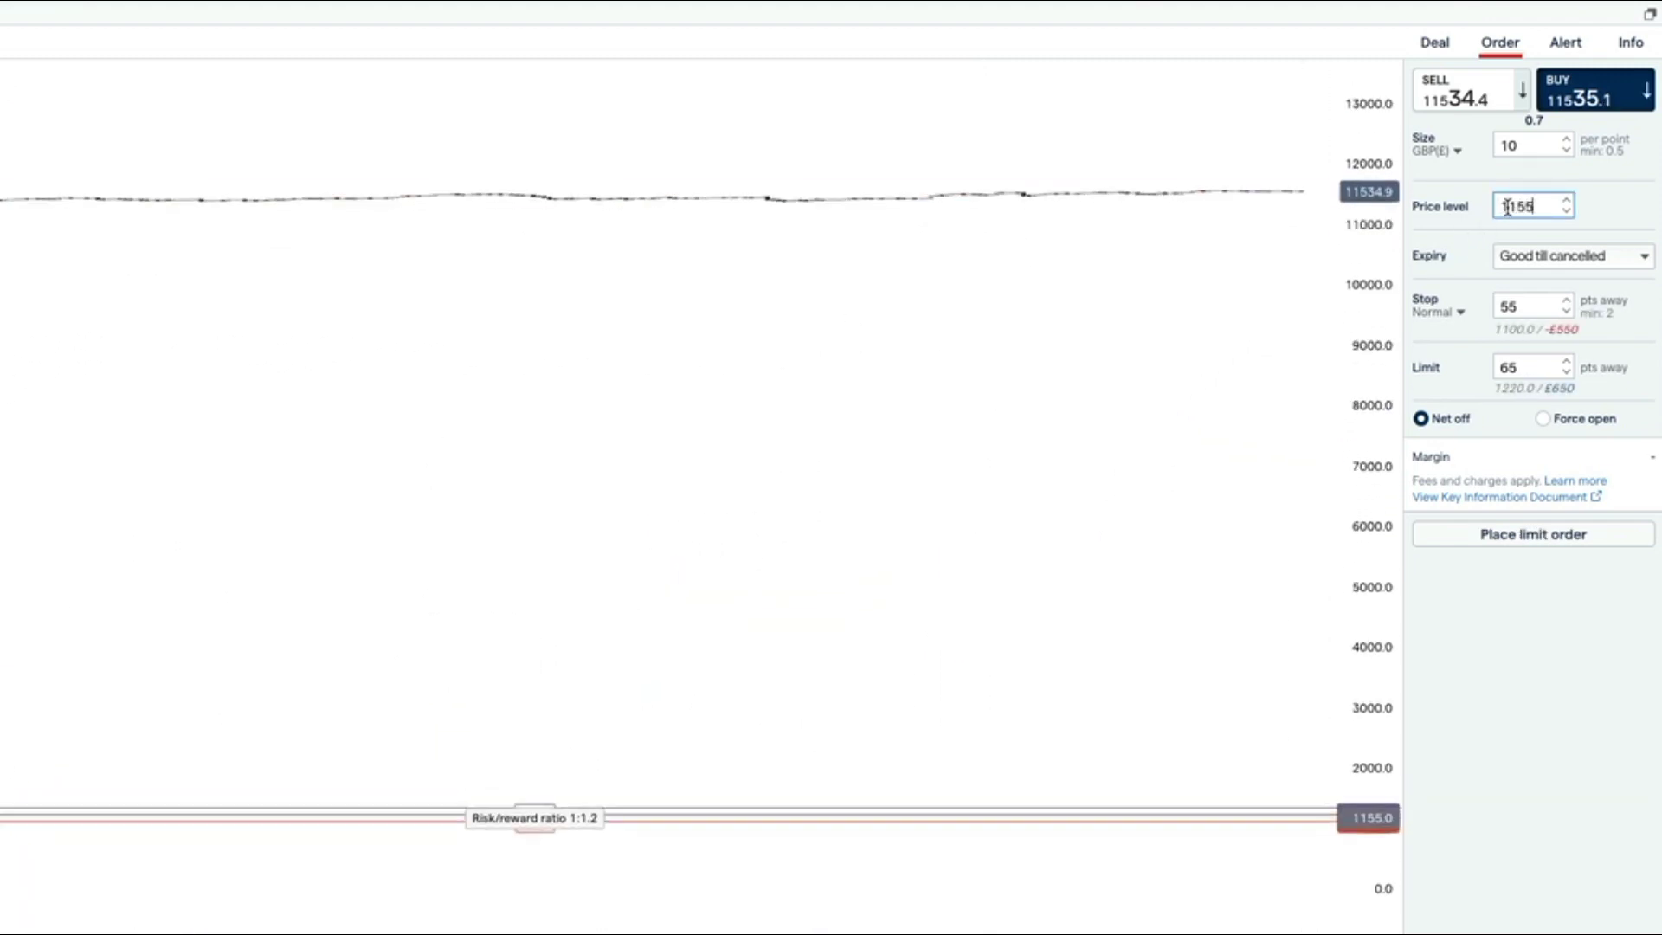
click(854, 731)
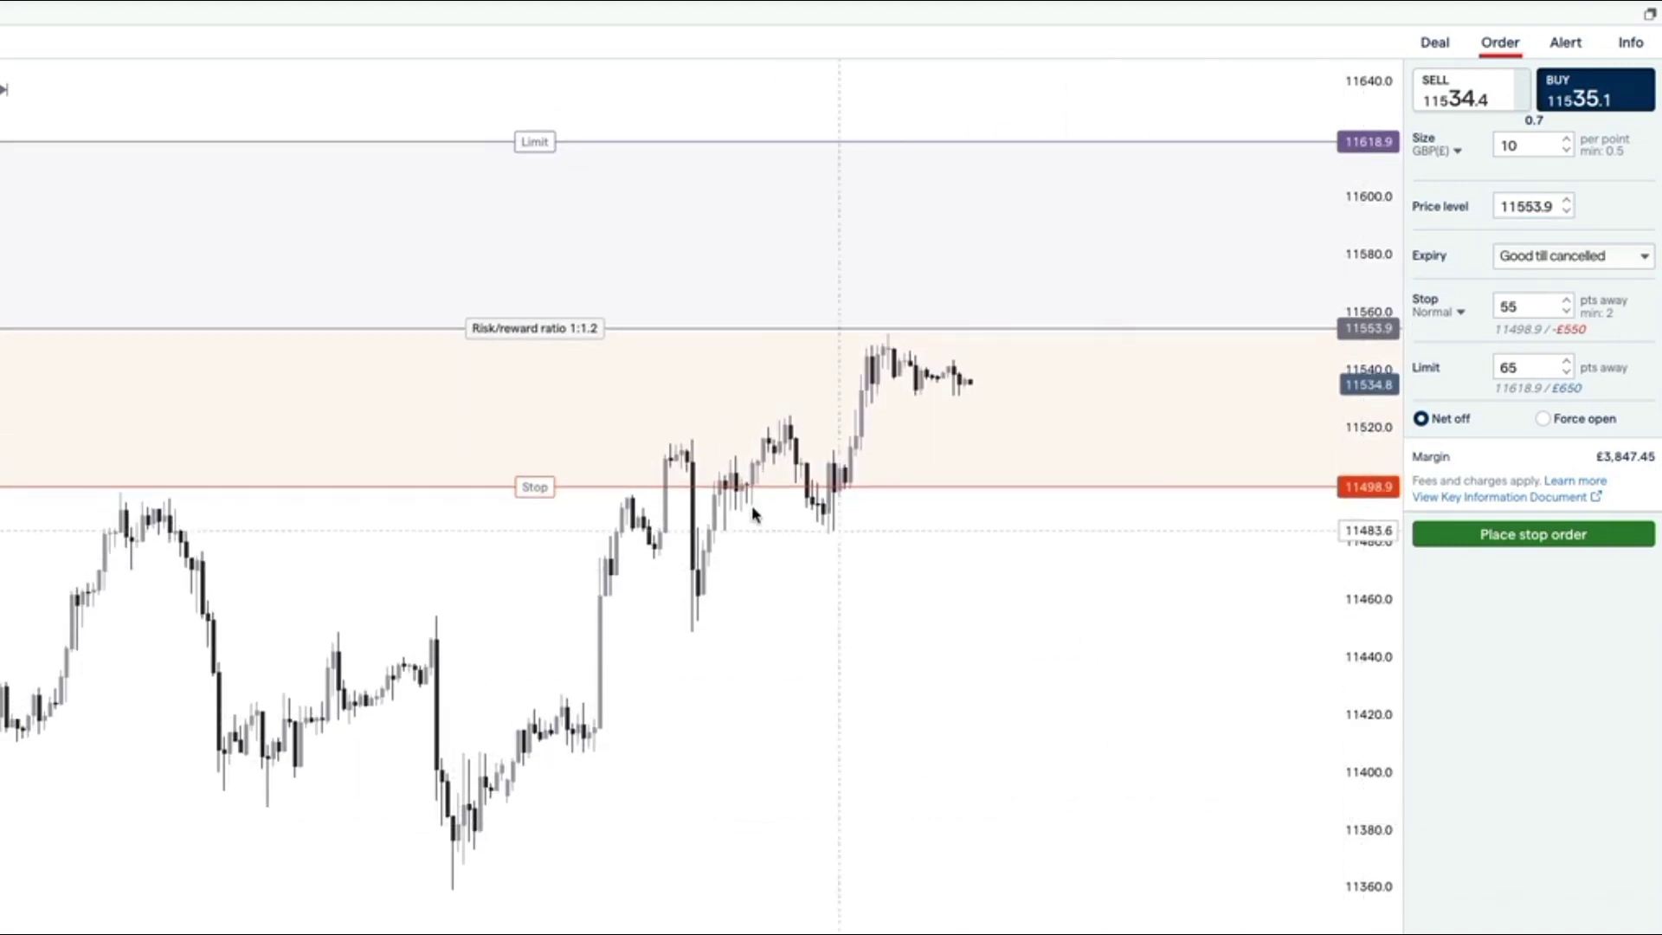
Drag the stop to 25.6 points and the limit to 76.1 points for 1:3 risk/reward
drag(537, 474, 554, 401)
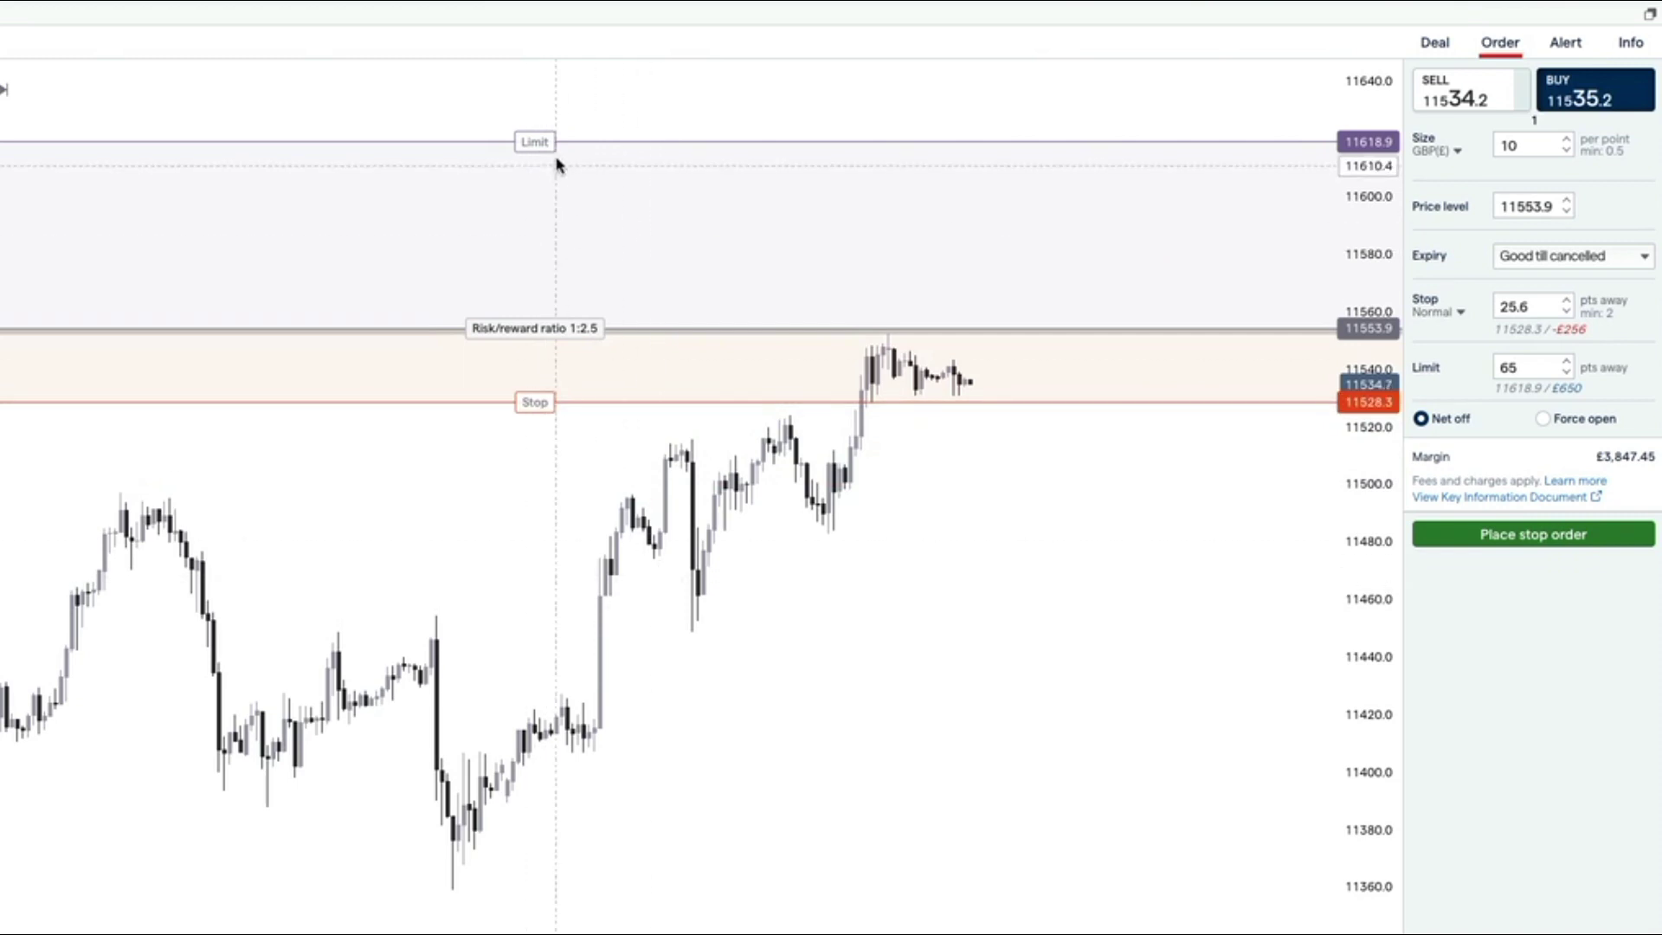
drag(535, 315, 536, 284)
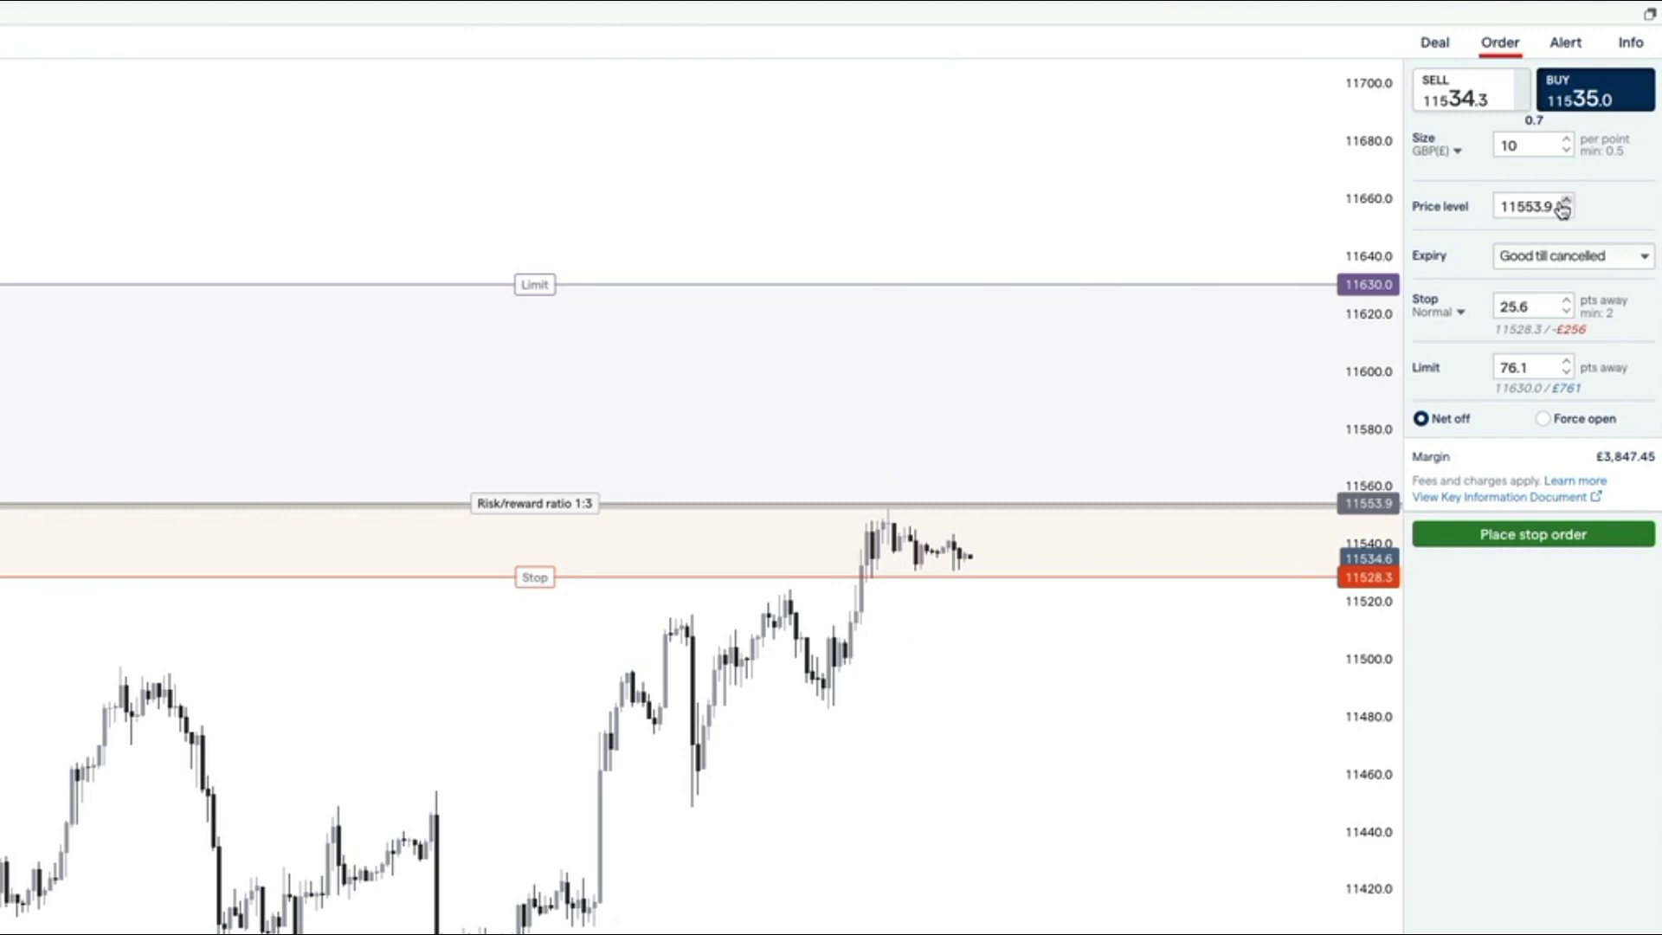
click(1543, 305)
click(1543, 369)
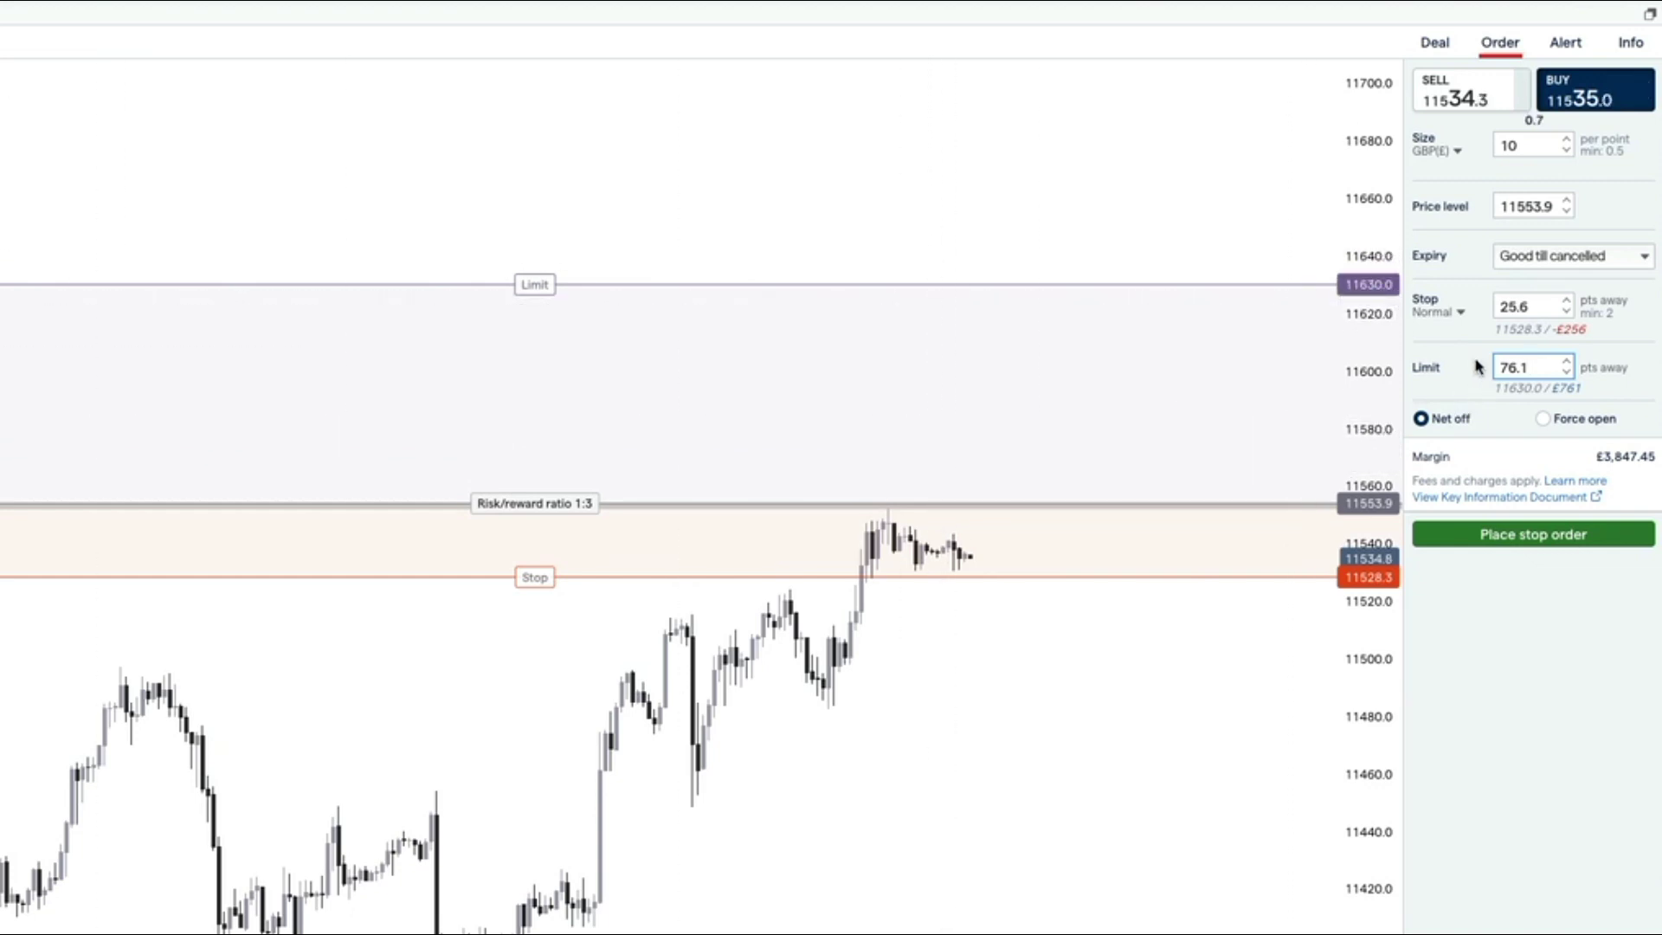
Return to the Deal tab, with the 25.6-point stop and 76.1-point limit visible on the chart
click(1435, 41)
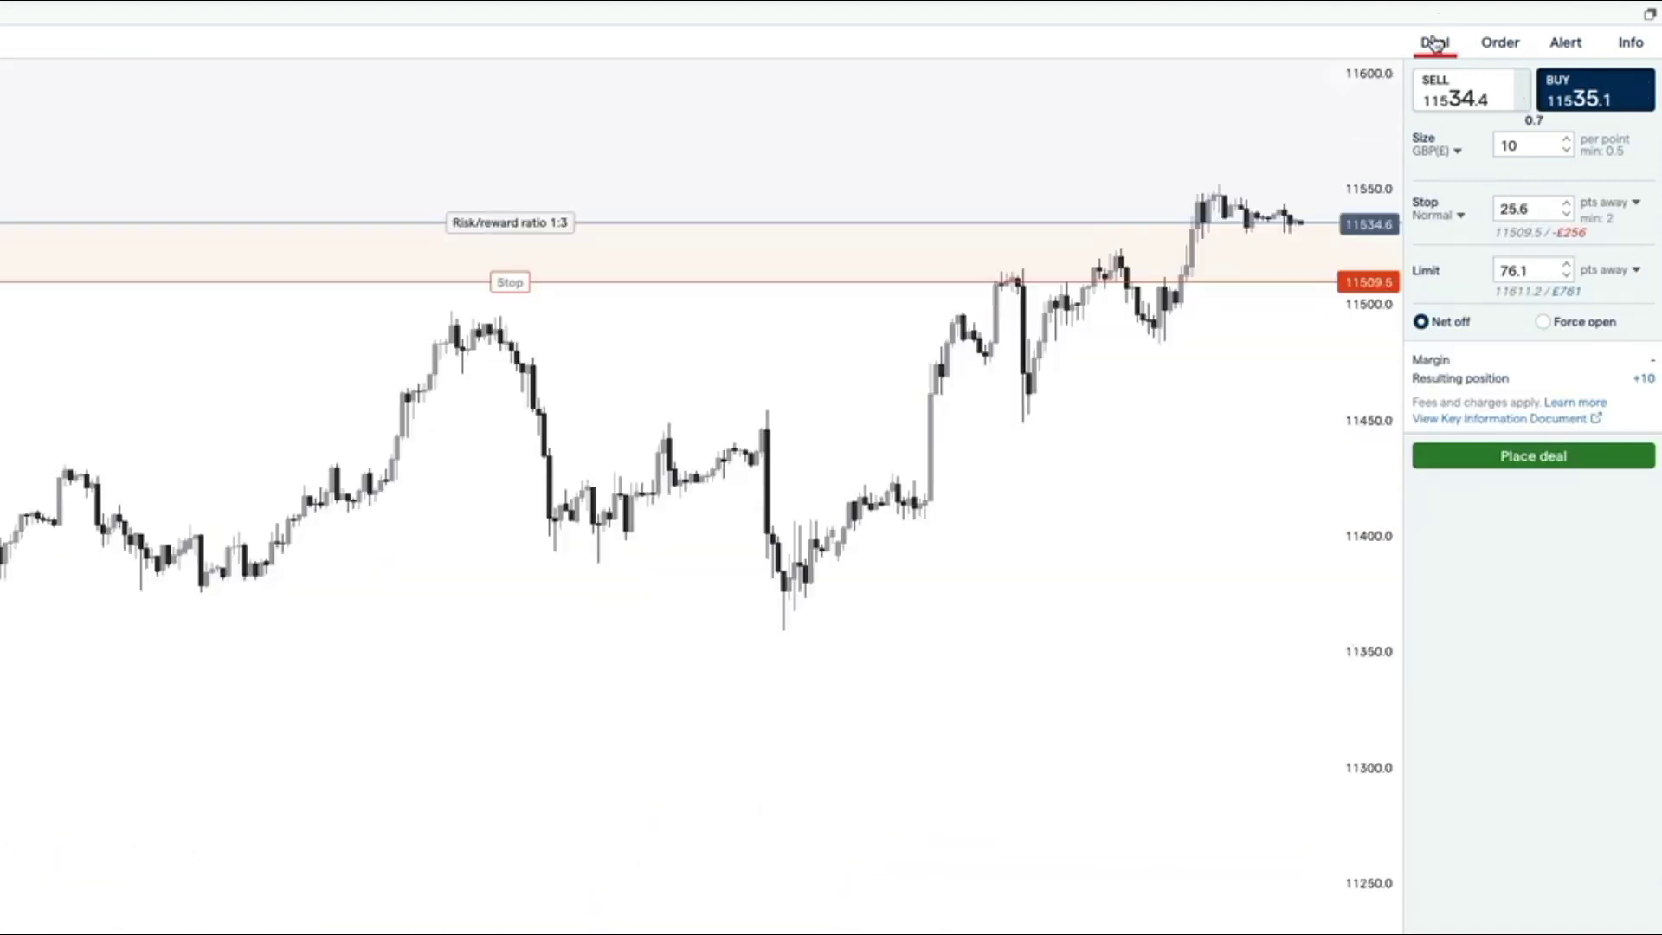
scroll(1039, 502, up, 5)
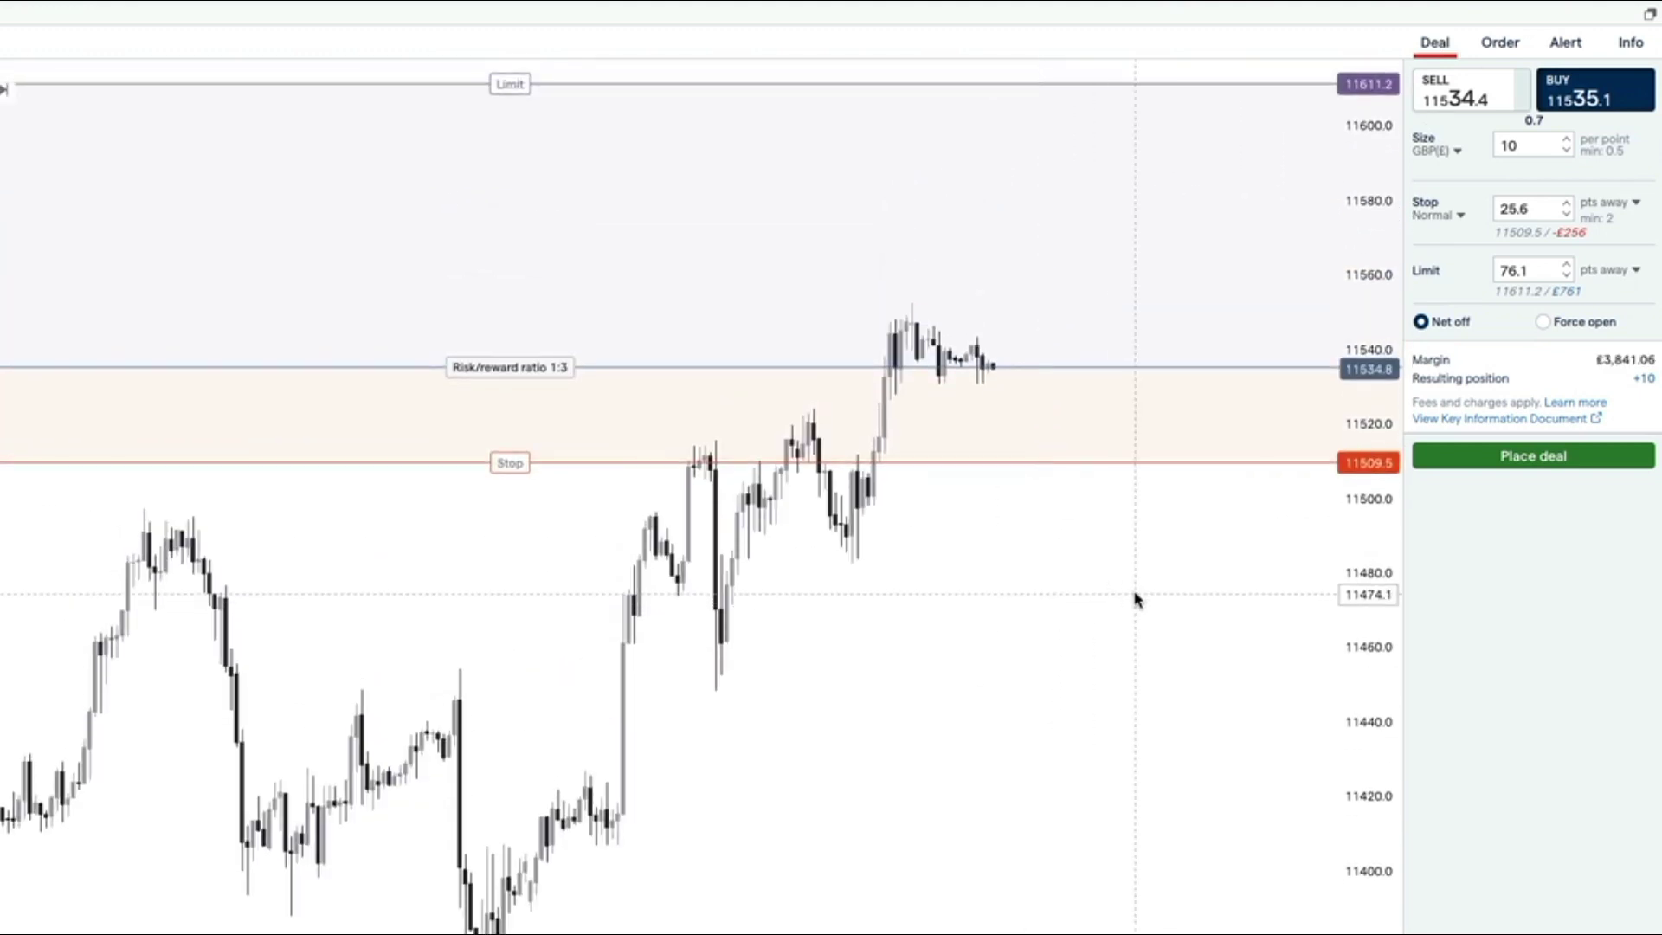
drag(1119, 640, 1116, 671)
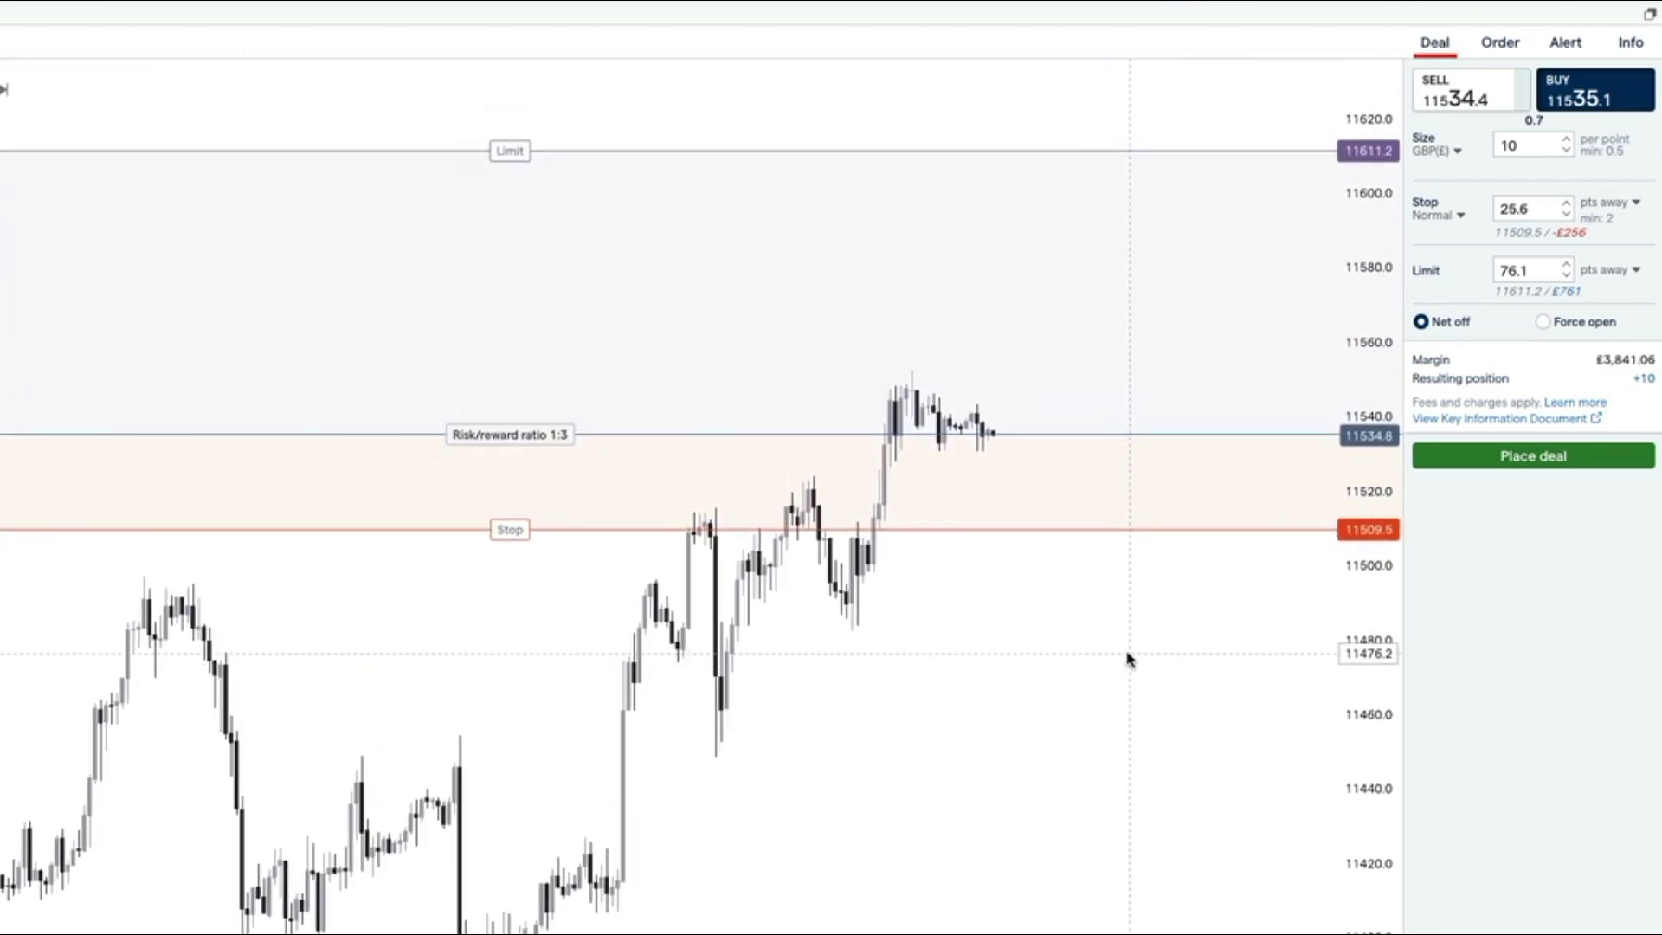